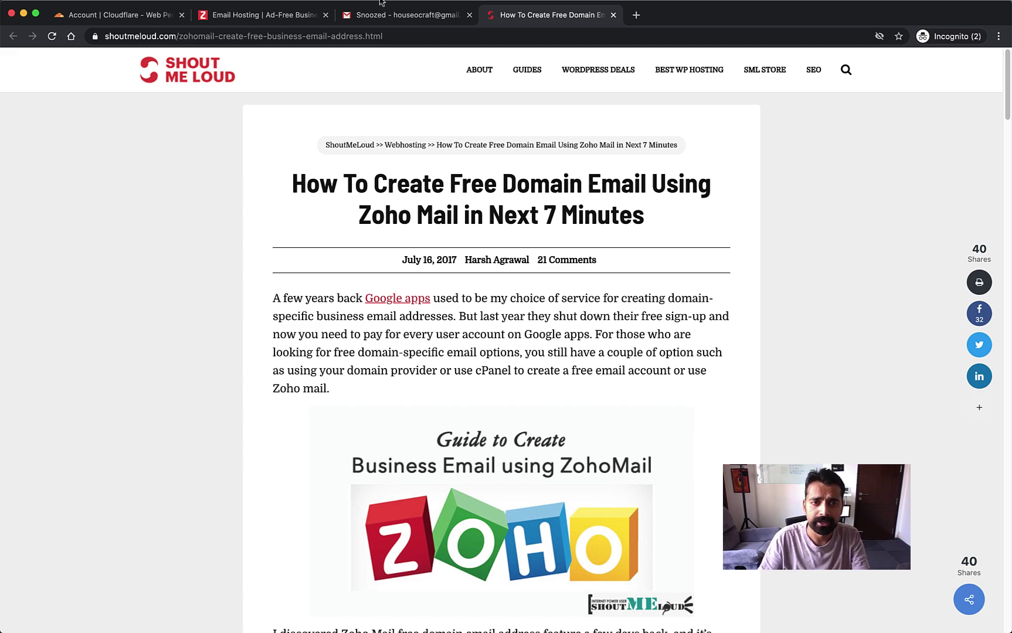
Step: Leave the ShoutMeLoud Zoho Mail article for the Gmail tab's Snoozed folder
{"action": "left_click", "coordinate": [384, 22]}
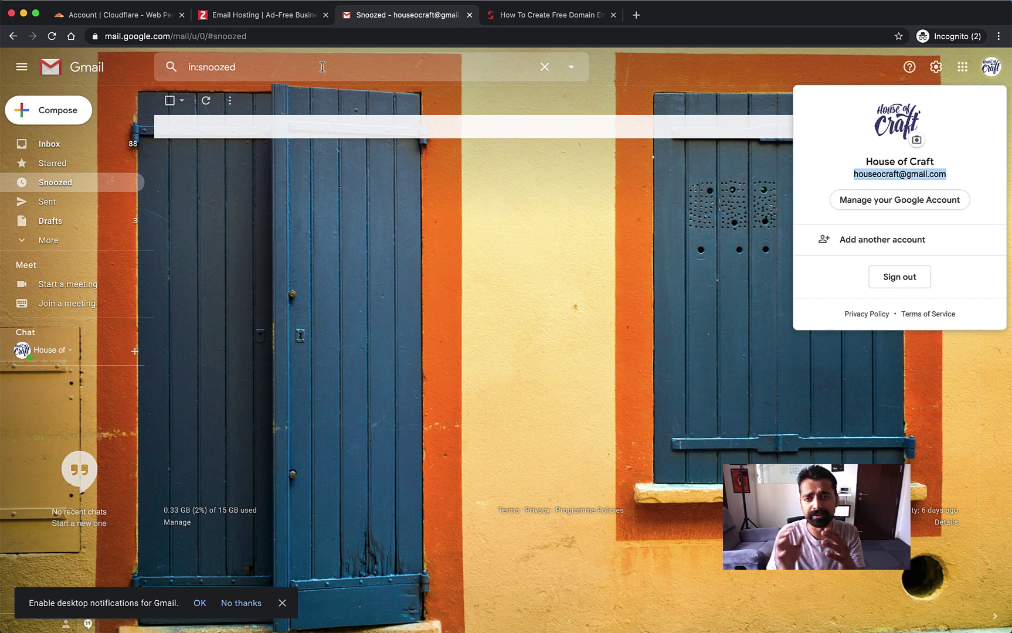
Step: Bring up the Zoho Mail hosting page from the browser tabs
{"action": "left_click", "coordinate": [118, 33]}
{"action": "left_click", "coordinate": [118, 14]}
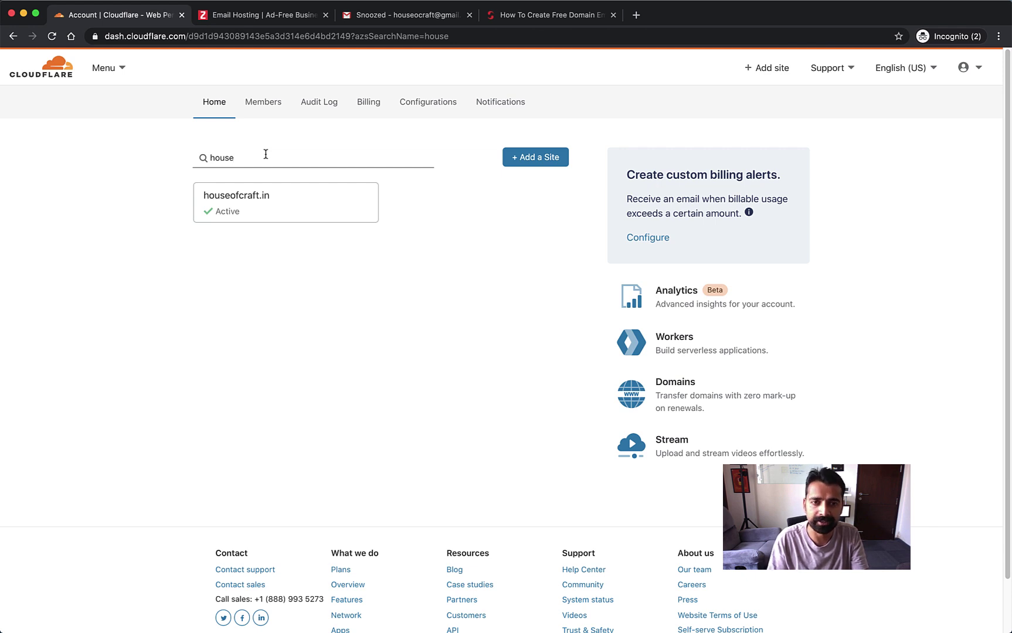
{"action": "left_click", "coordinate": [237, 16]}
{"action": "left_click", "coordinate": [498, 125]}
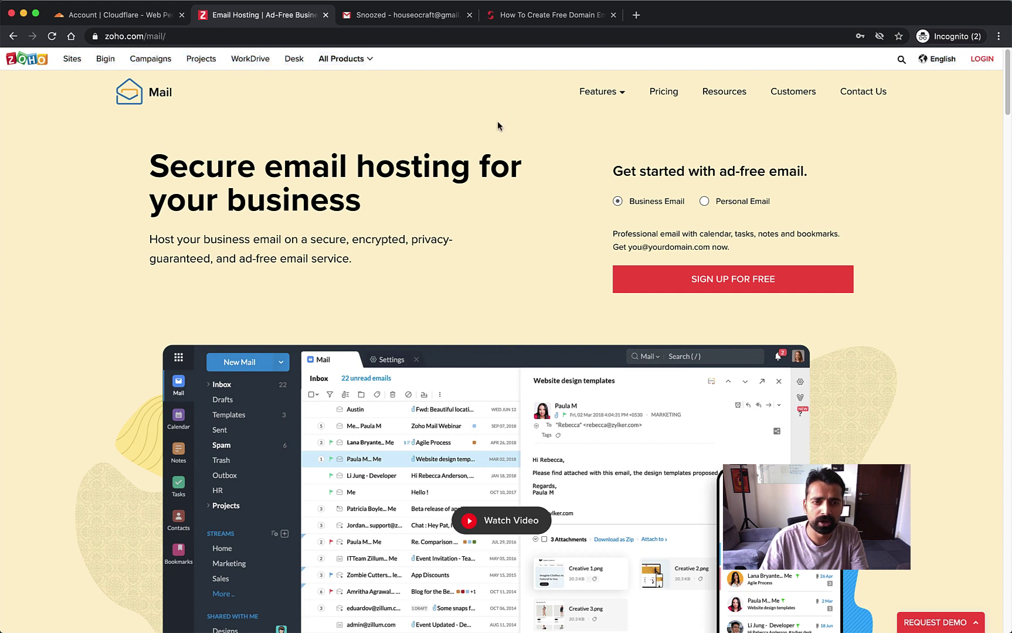
Step: Open Zoho Mail's pricing plans and start signup for the Forever Free Plan
{"action": "left_click", "coordinate": [712, 282]}
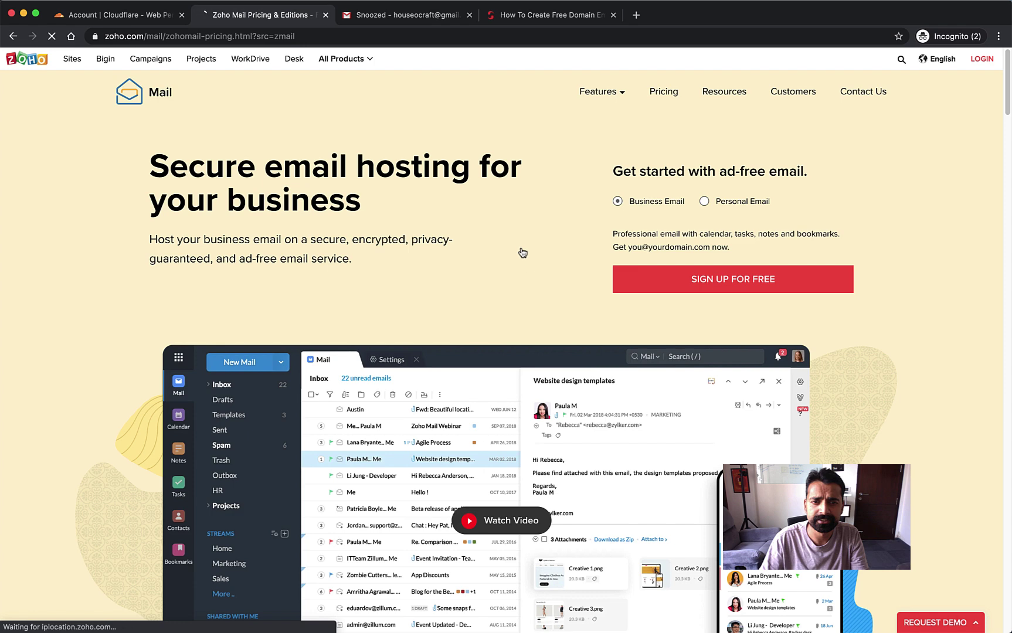
{"action": "scroll", "coordinate": [418, 261], "scroll_direction": "down", "scroll_amount": 3}
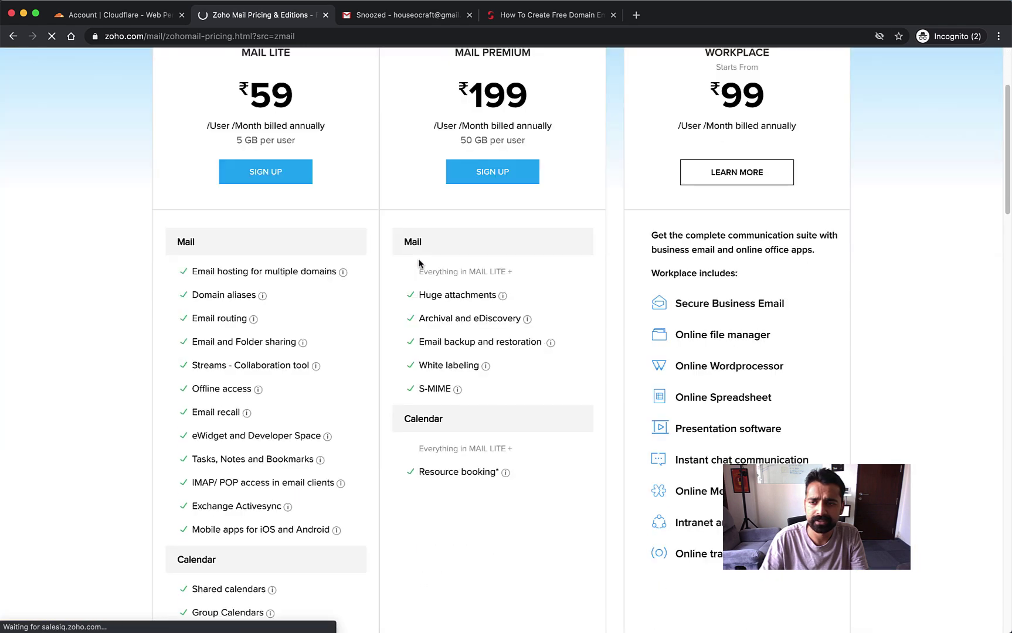
{"action": "scroll", "coordinate": [419, 263], "scroll_direction": "up", "scroll_amount": 2}
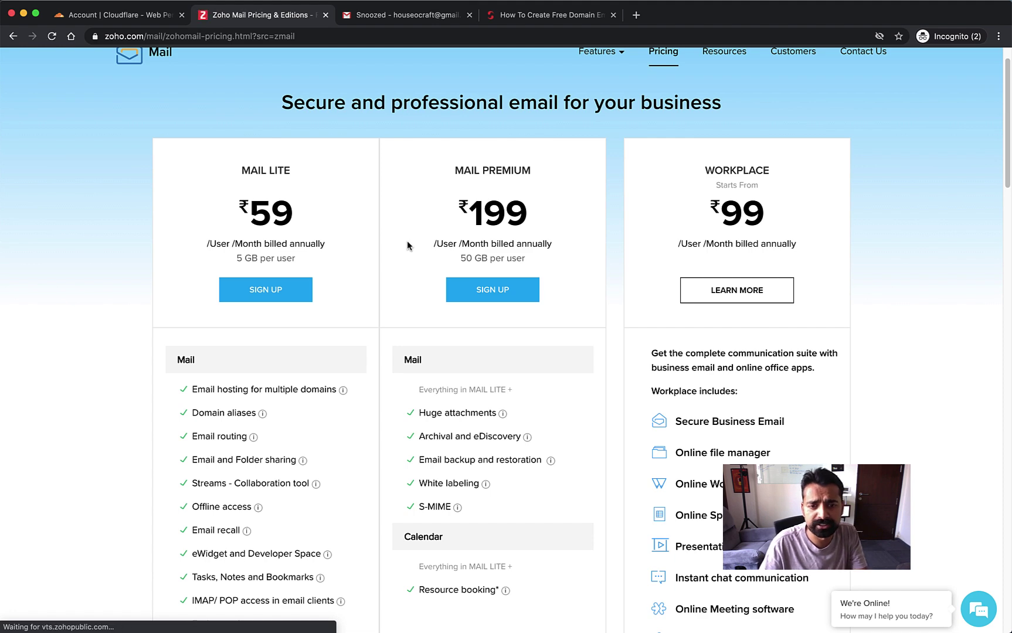
{"action": "scroll", "coordinate": [407, 241], "scroll_direction": "down", "scroll_amount": 1}
{"action": "scroll", "coordinate": [407, 245], "scroll_direction": "down", "scroll_amount": 10}
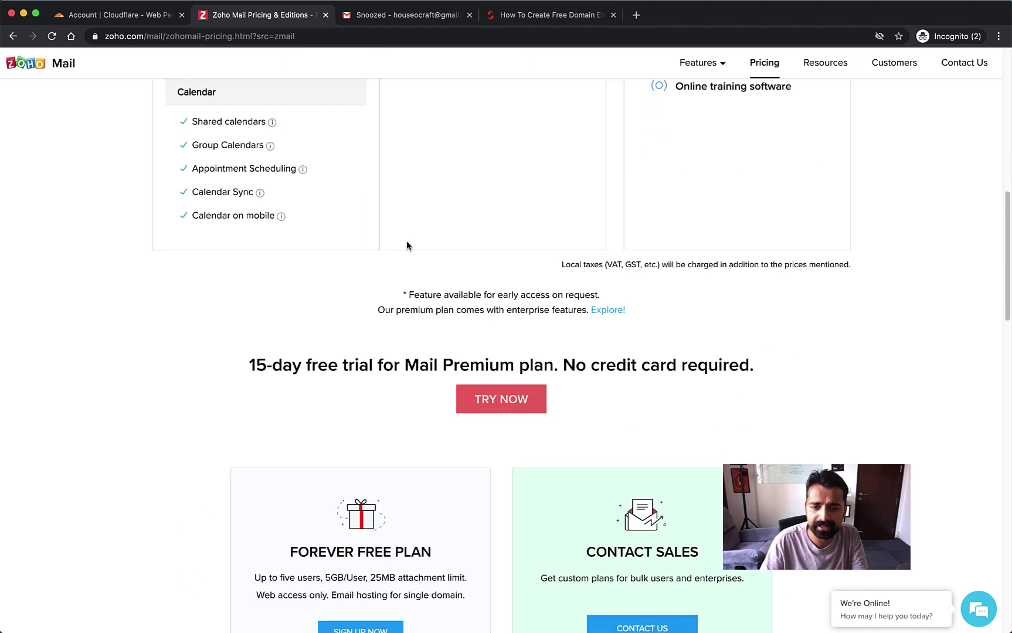
{"action": "scroll", "coordinate": [407, 245], "scroll_direction": "down", "scroll_amount": 5}
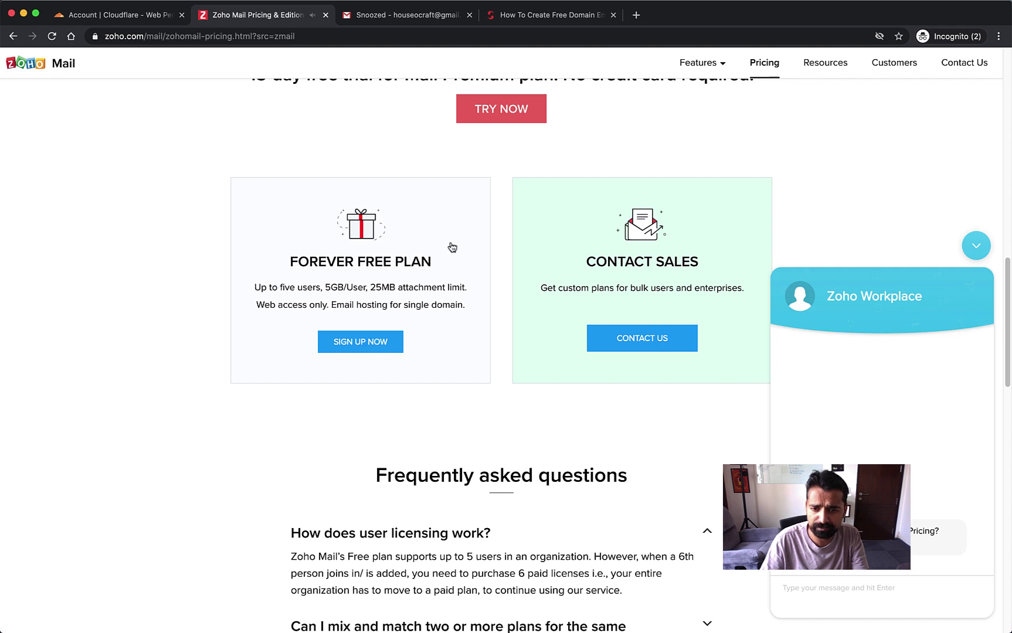
{"action": "left_click", "coordinate": [383, 342]}
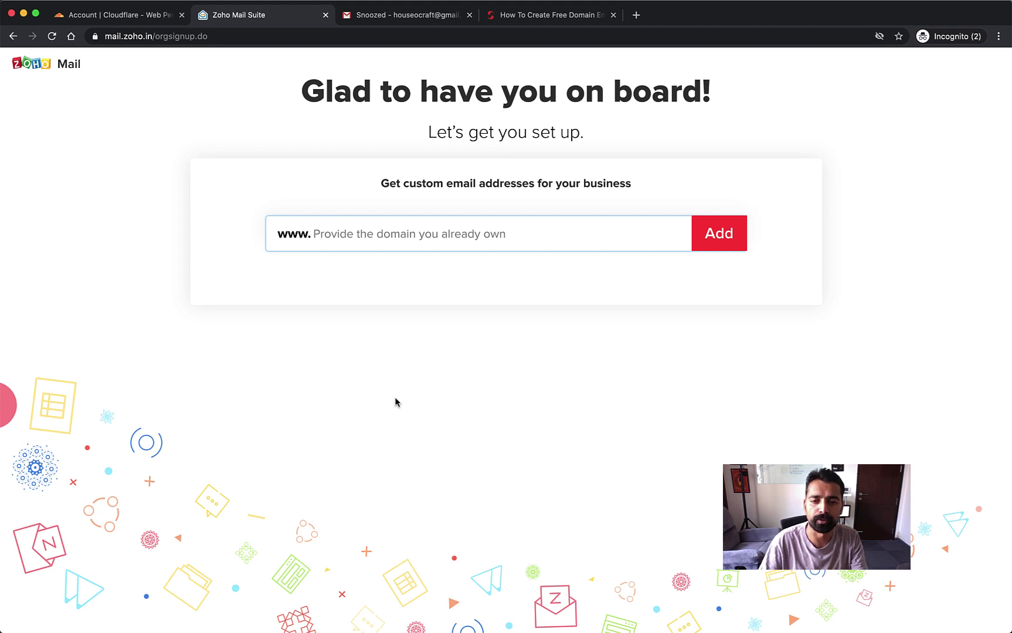
Step: Enter houseofcraft.in as the owned domain and complete the registration details form
{"action": "left_click", "coordinate": [93, 17]}
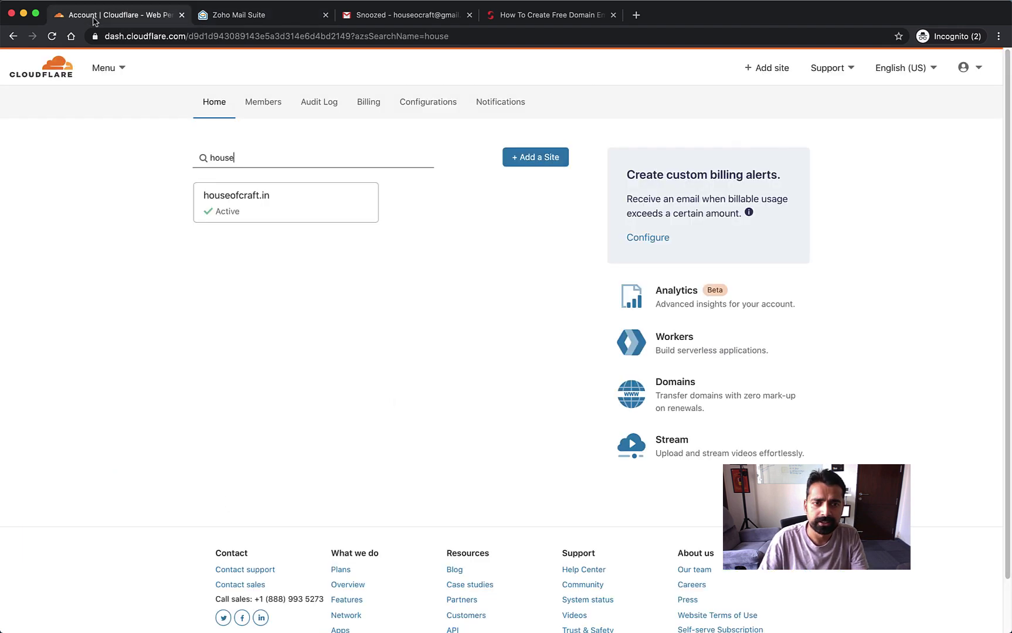
{"action": "left_click", "coordinate": [269, 9]}
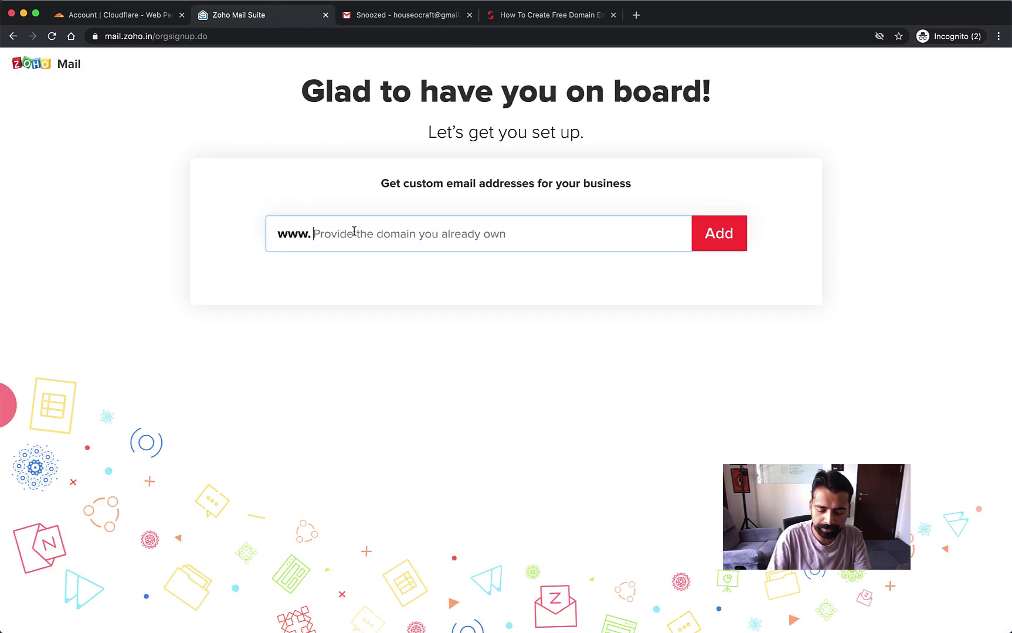
{"action": "type", "text": "houseofcraft.in"}
{"action": "key", "text": "Return"}
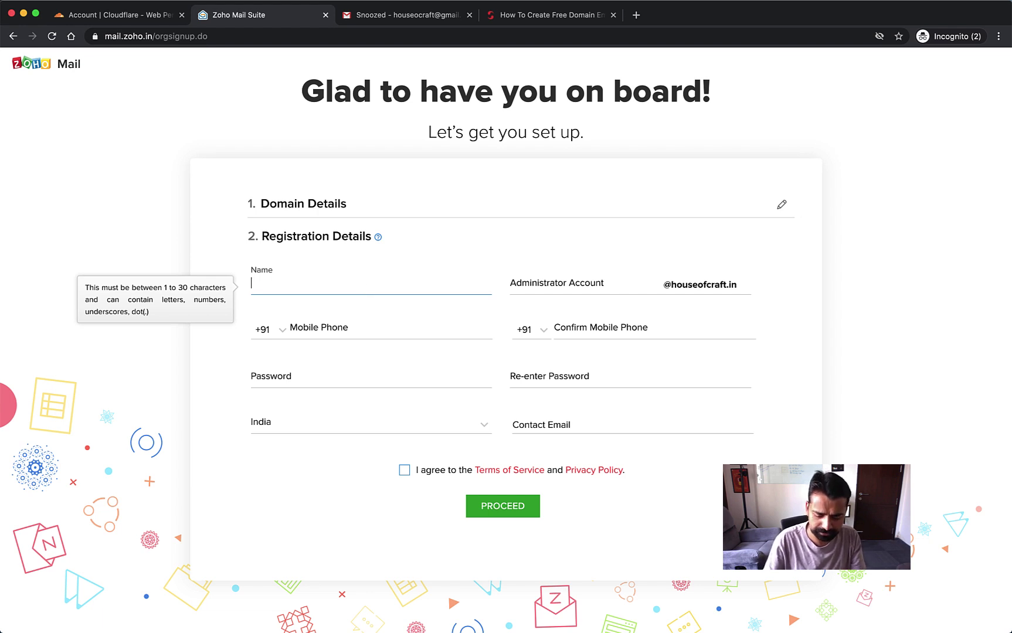
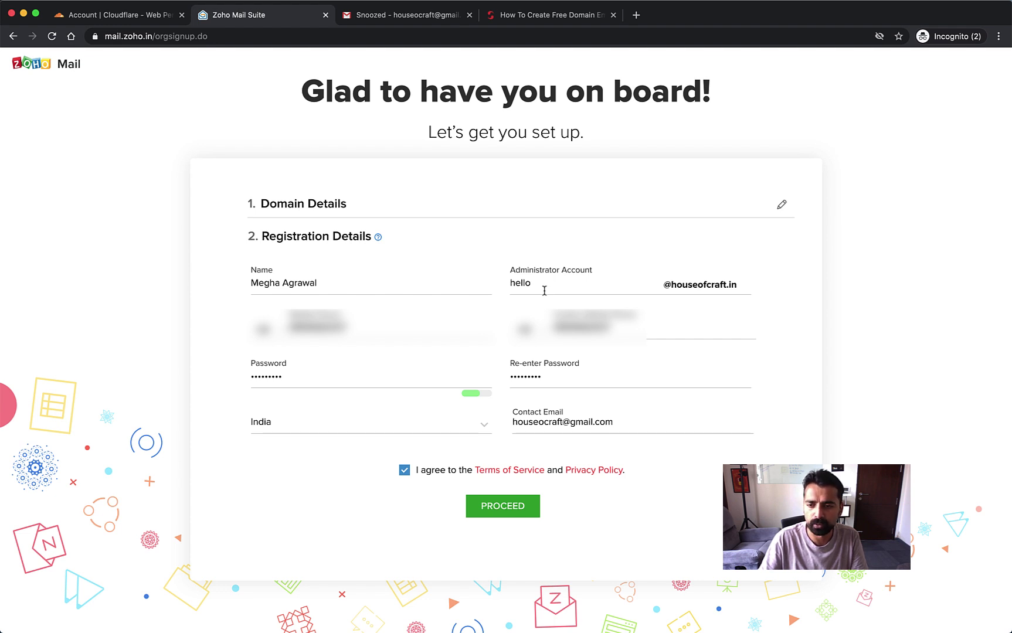
{"action": "left_click", "coordinate": [488, 514]}
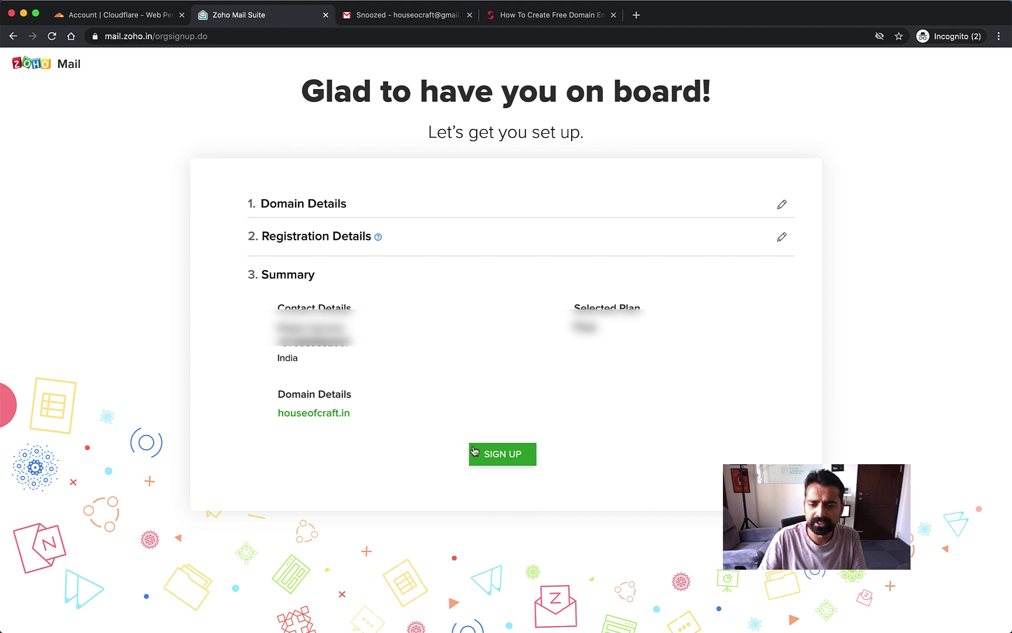
Step: Create the account, verify the mobile number with the SMS code, and postpone two-factor setup
{"action": "left_click", "coordinate": [495, 460]}
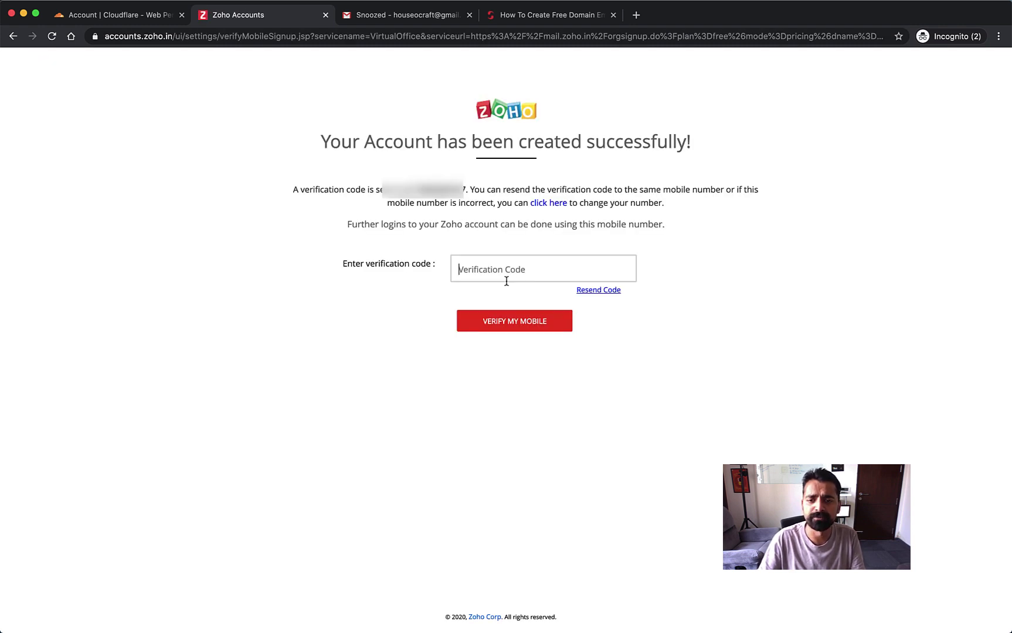
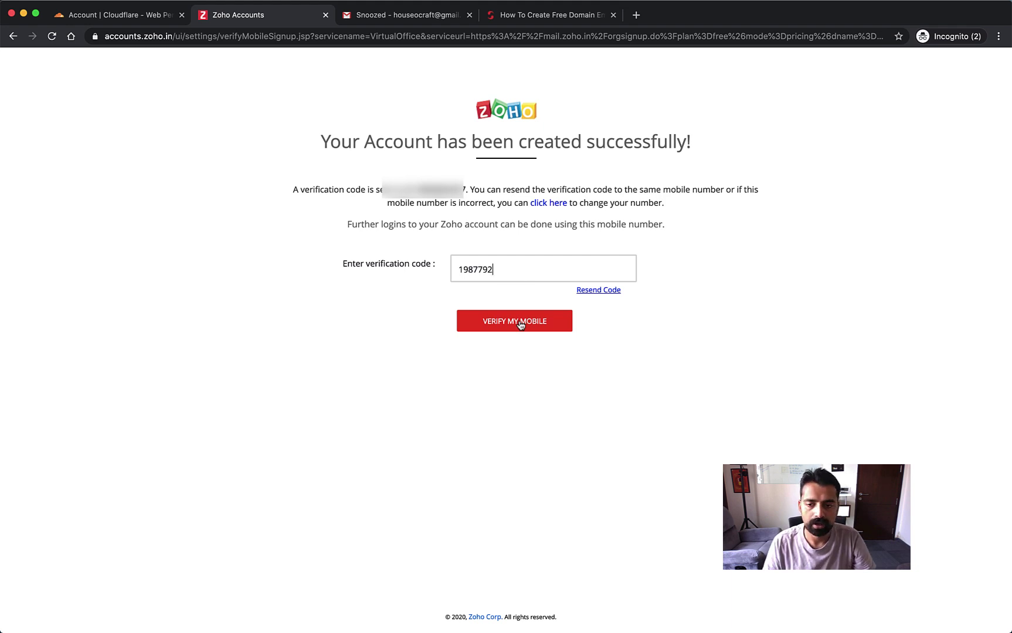
{"action": "left_click", "coordinate": [520, 325]}
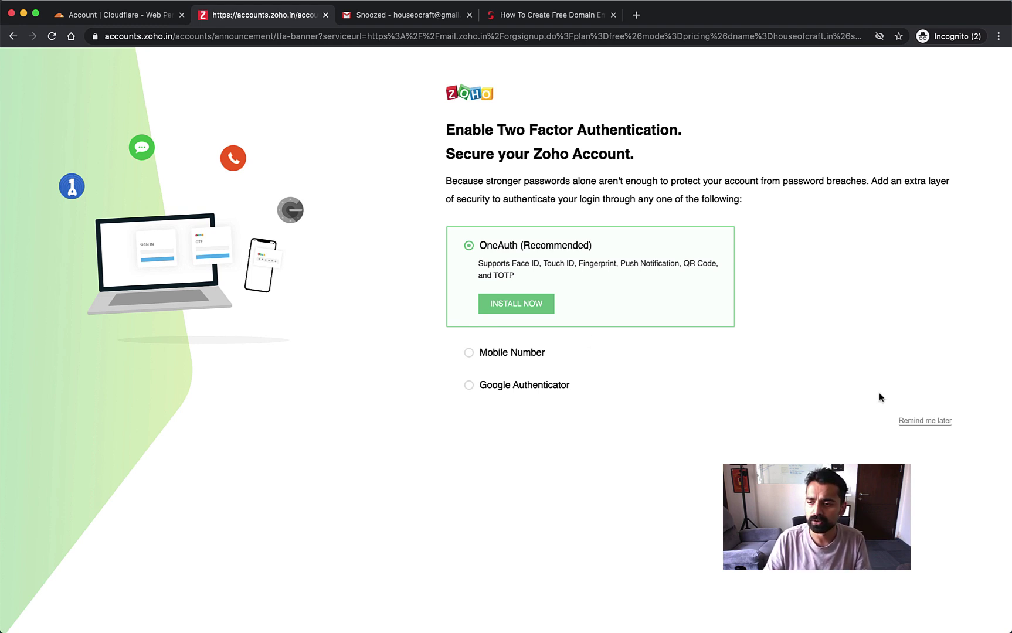
{"action": "left_click", "coordinate": [907, 421]}
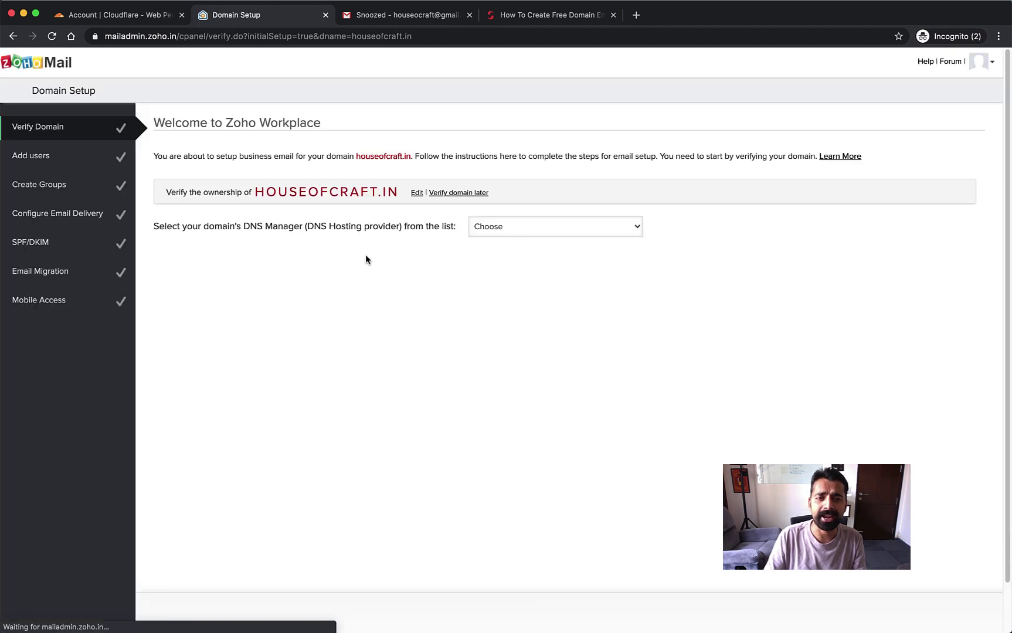
Step: Set the DNS manager to Others.. and display the TXT verification instructions for houseofcraft.in
{"action": "left_click", "coordinate": [504, 227]}
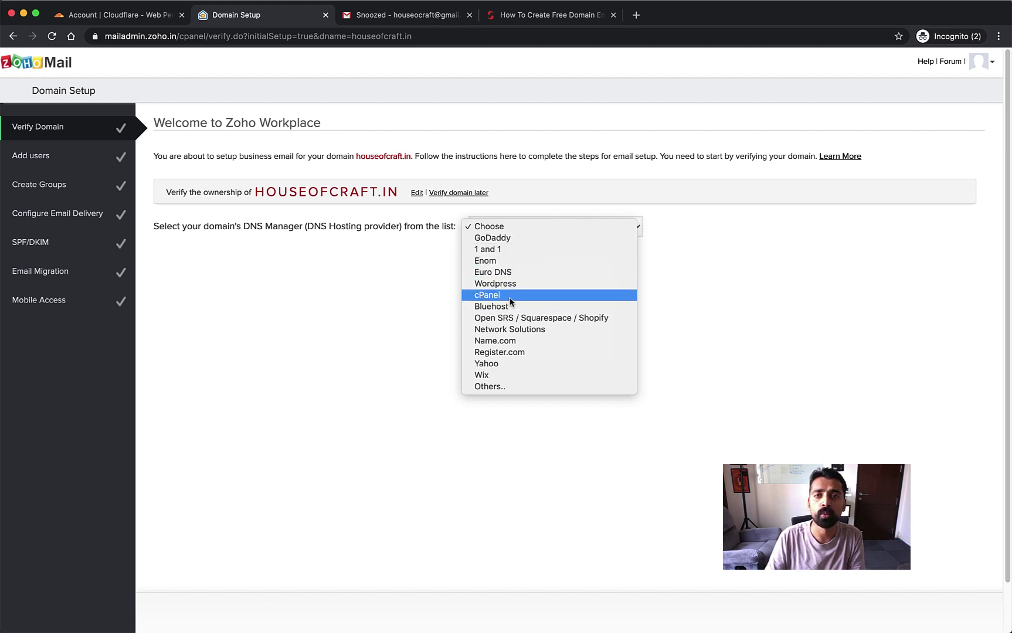
{"action": "left_click", "coordinate": [513, 387]}
{"action": "scroll", "coordinate": [338, 340], "scroll_direction": "down", "scroll_amount": 1}
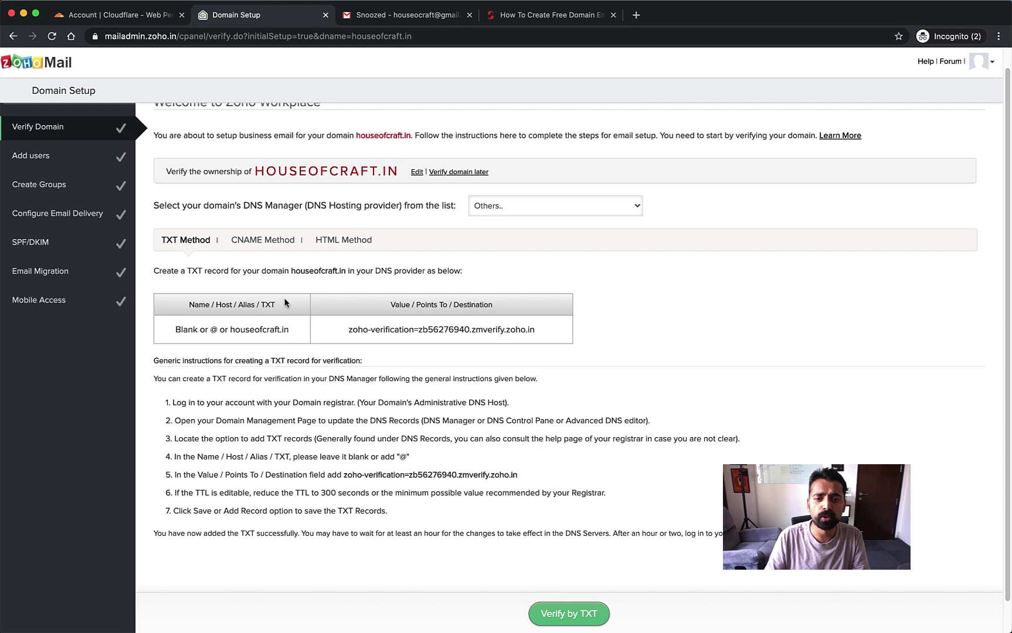
{"action": "left_click", "coordinate": [260, 242]}
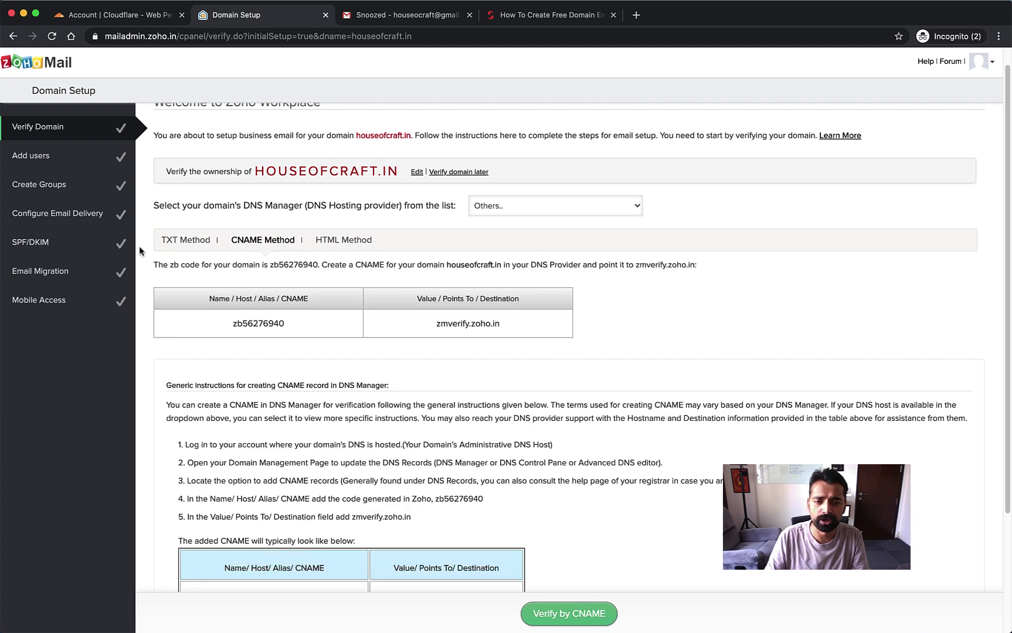
{"action": "left_click", "coordinate": [176, 241]}
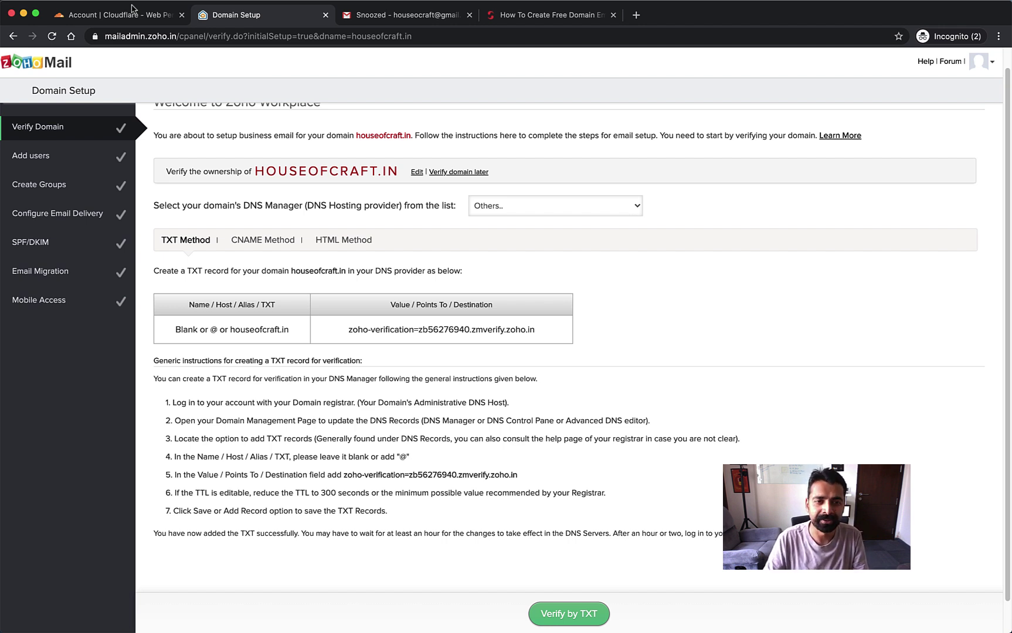
{"action": "left_click", "coordinate": [131, 14]}
Step: Open houseofcraft.in's Cloudflare DNS records and copy Zoho's TXT verification value
{"action": "left_click", "coordinate": [220, 196]}
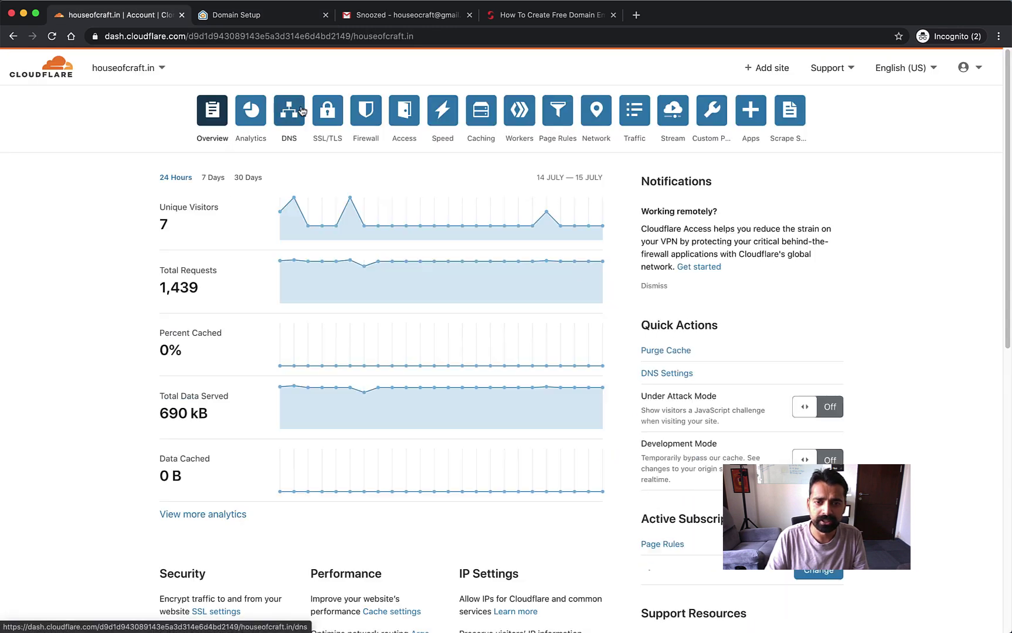
{"action": "left_click", "coordinate": [291, 119]}
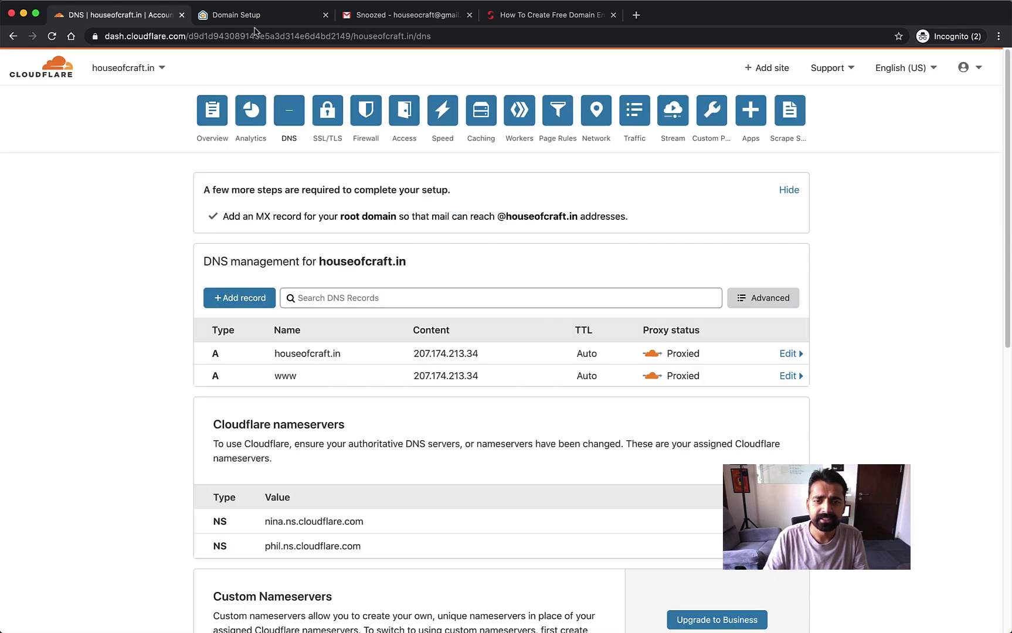
{"action": "left_click", "coordinate": [255, 14]}
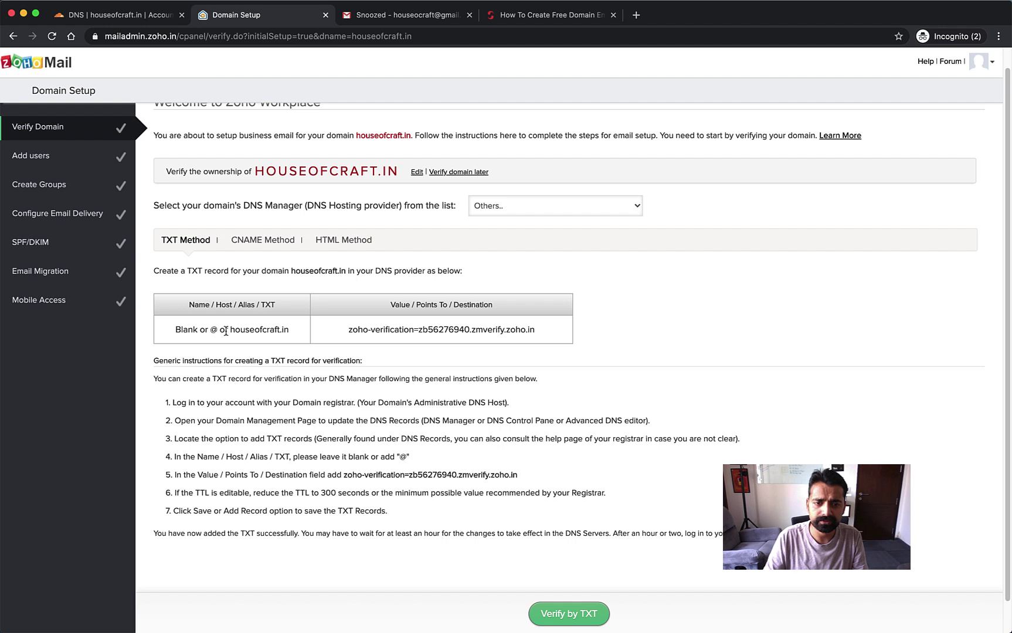
{"action": "left_click_drag", "start_coordinate": [350, 333], "coordinate": [518, 337]}
{"action": "key", "text": "super+c"}
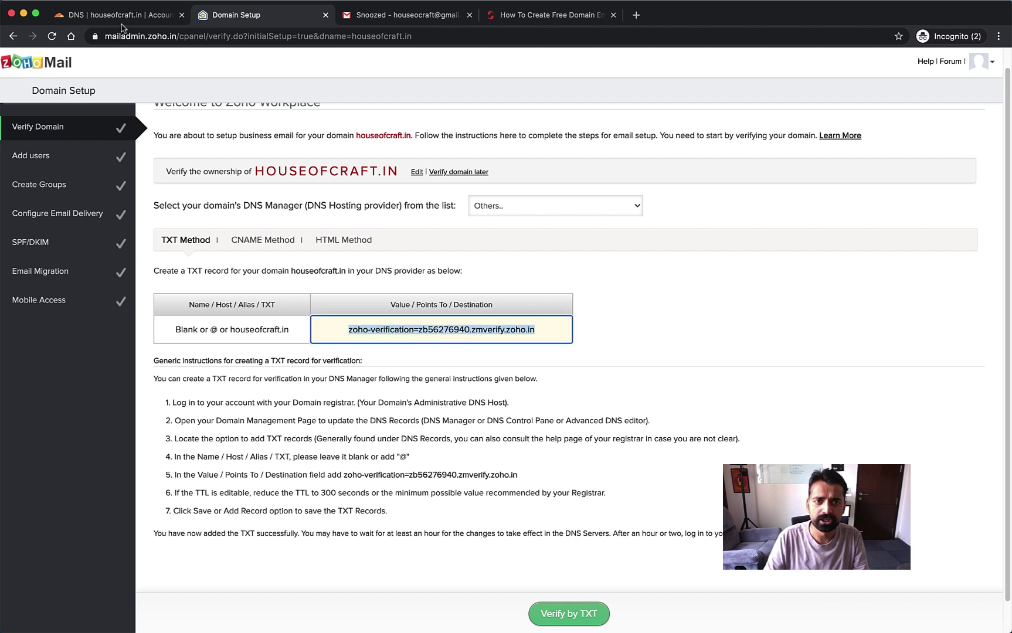
{"action": "left_click", "coordinate": [121, 21]}
Step: Add a TXT record named @ with the zoho-verification value in Cloudflare
{"action": "left_click", "coordinate": [238, 298]}
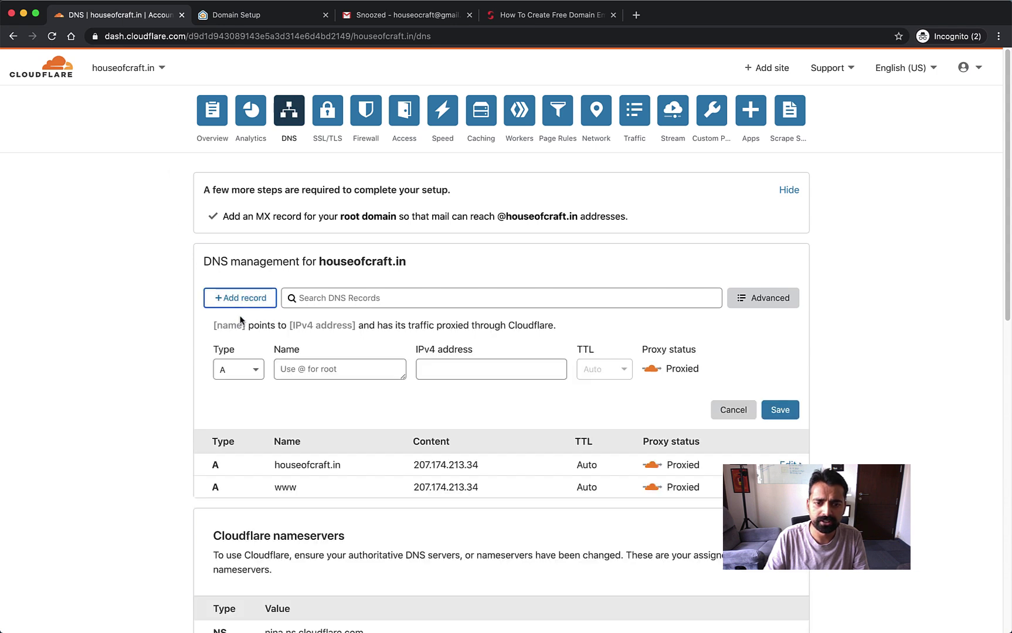
{"action": "left_click", "coordinate": [237, 370]}
{"action": "scroll", "coordinate": [237, 475], "scroll_direction": "down", "scroll_amount": 5}
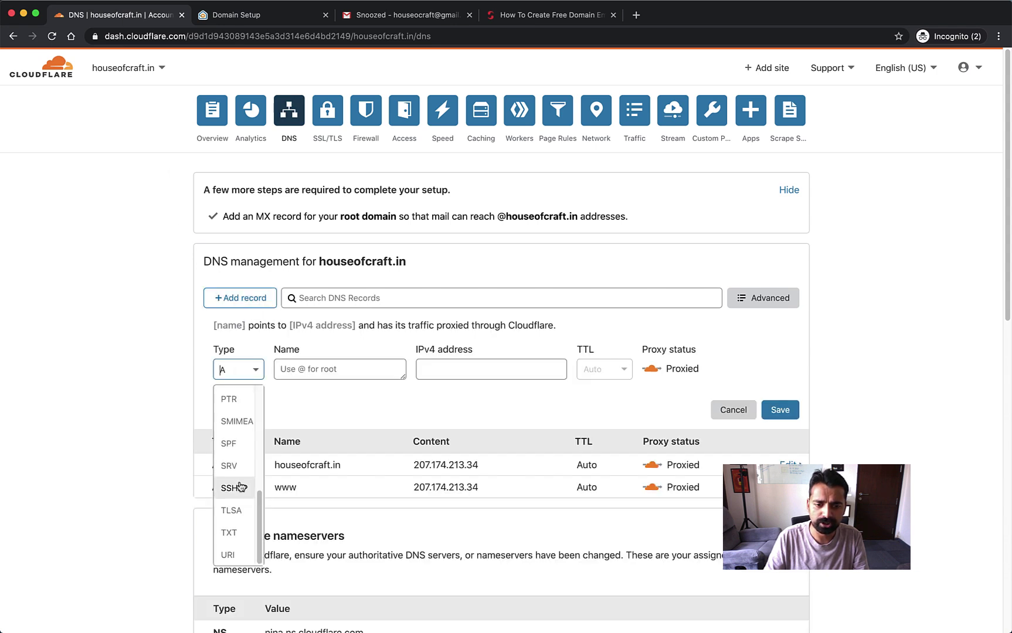
{"action": "left_click", "coordinate": [237, 533]}
{"action": "left_click", "coordinate": [305, 376]}
{"action": "type", "text": "@"}
{"action": "left_click", "coordinate": [303, 439]}
{"action": "key", "text": "super+v"}
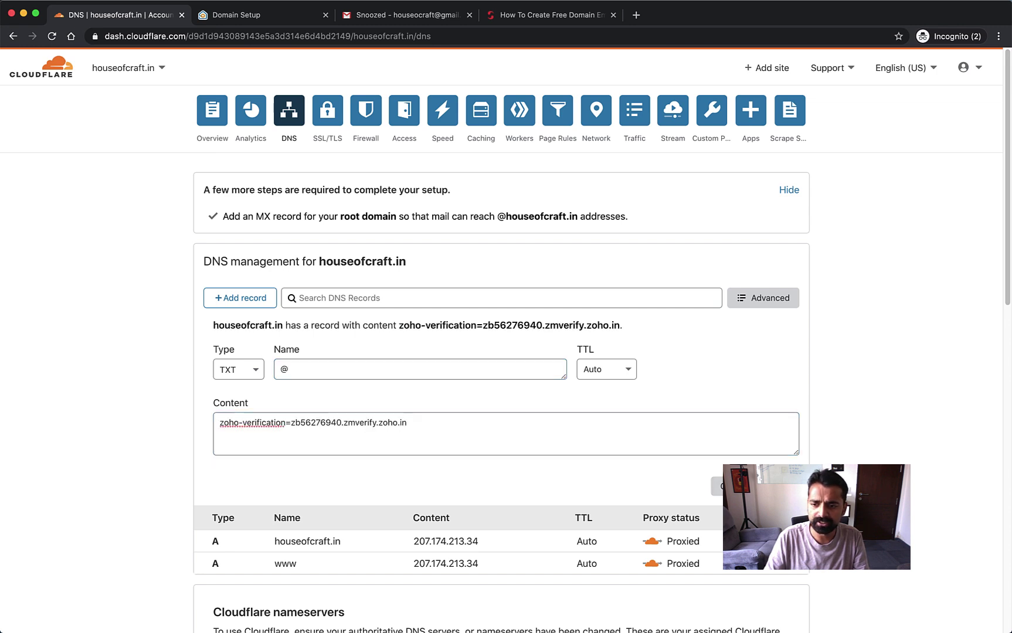
{"action": "key", "text": "Return"}
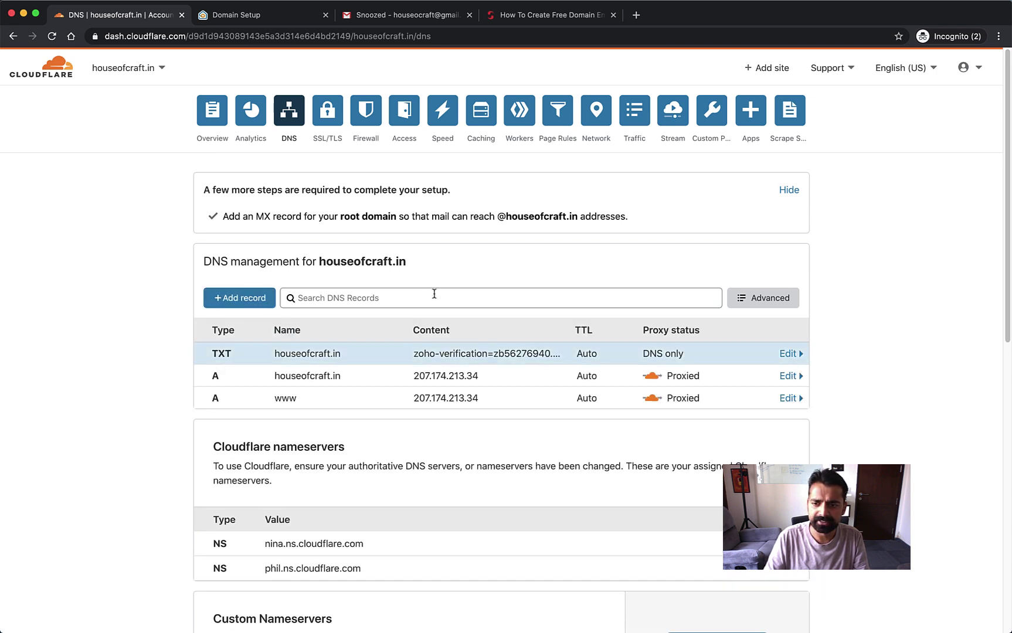
{"action": "left_click", "coordinate": [233, 12]}
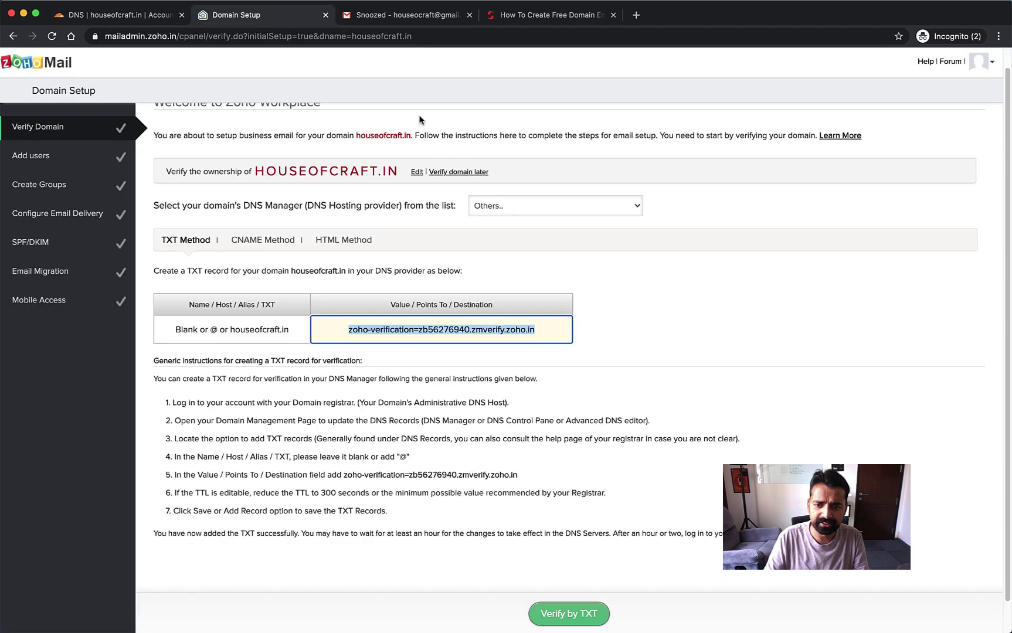
{"action": "scroll", "coordinate": [528, 498], "scroll_direction": "down", "scroll_amount": 2}
{"action": "left_click", "coordinate": [577, 617]}
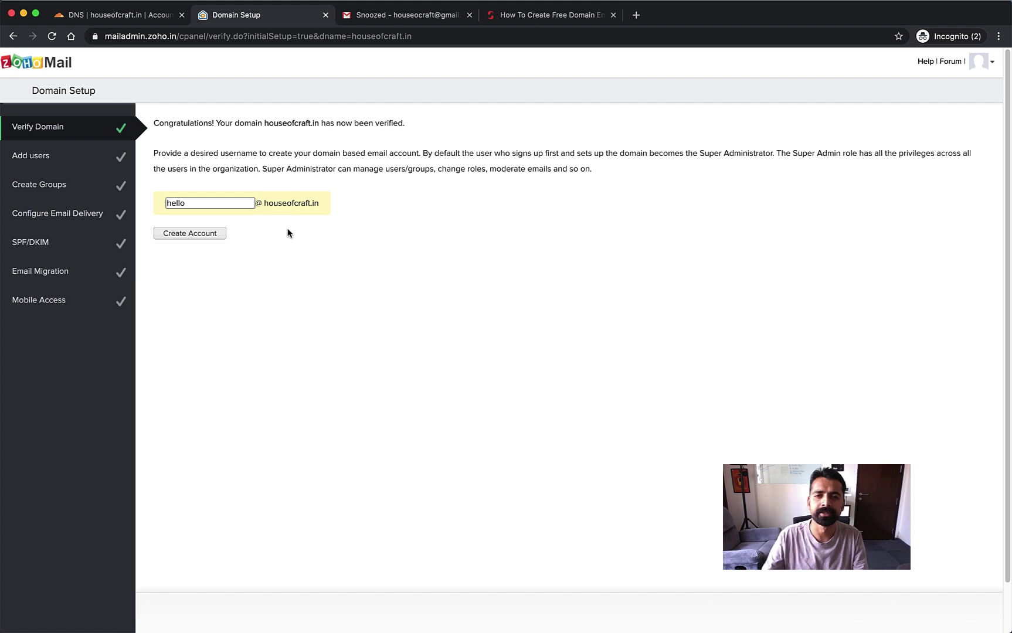
{"action": "left_click", "coordinate": [213, 234]}
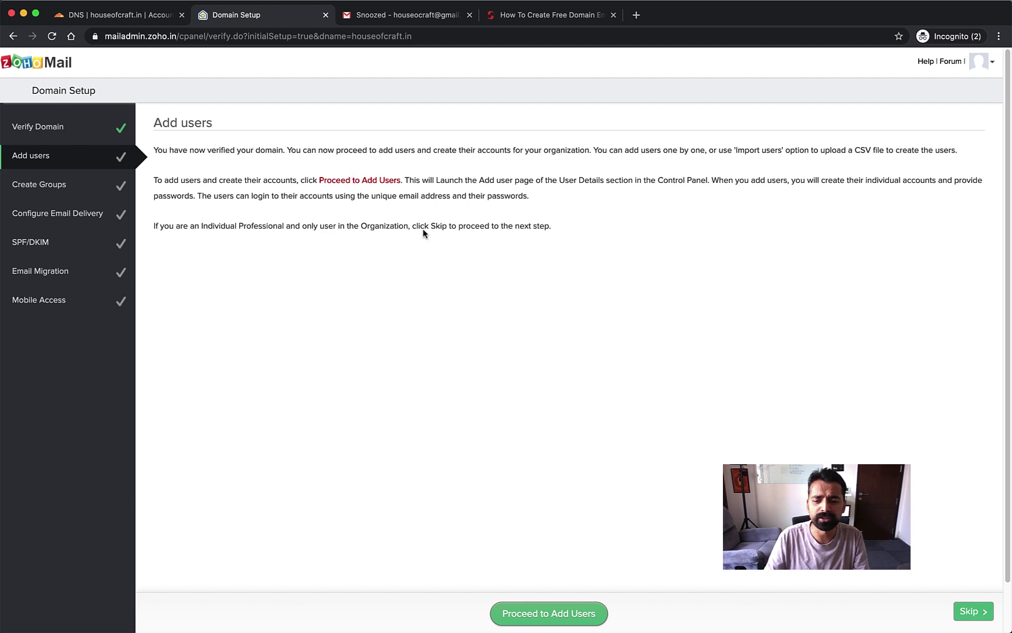
{"action": "scroll", "coordinate": [425, 226], "scroll_direction": "down", "scroll_amount": 1}
{"action": "left_click", "coordinate": [550, 621]}
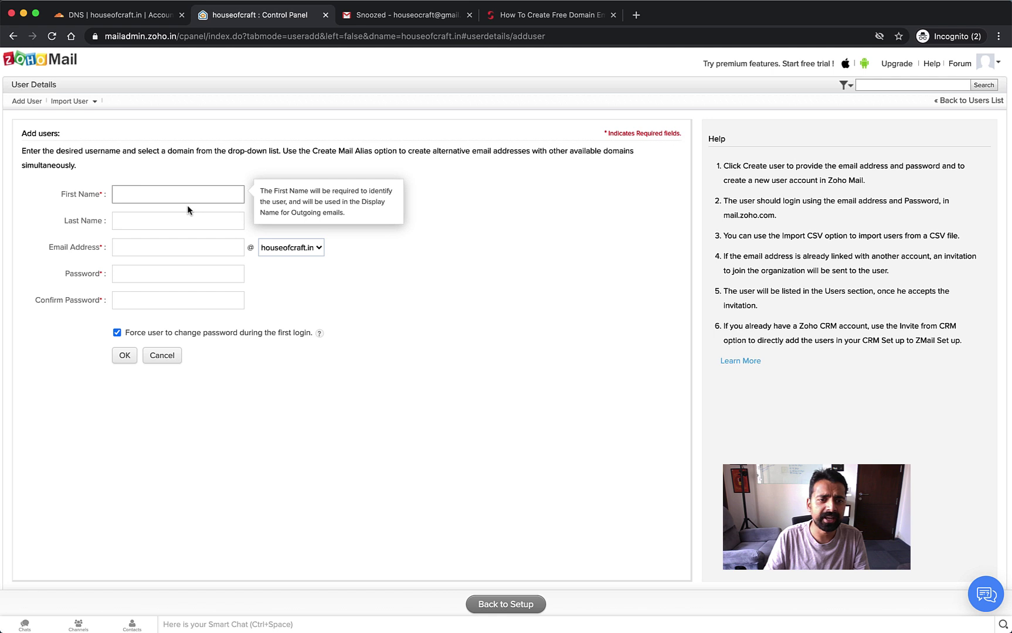
{"action": "left_click", "coordinate": [505, 608]}
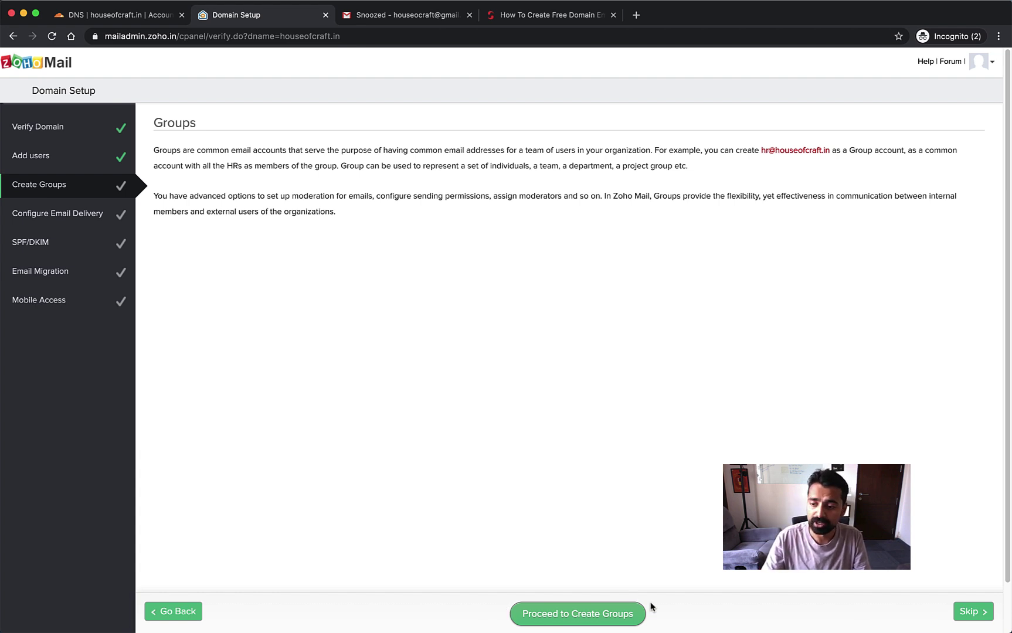
{"action": "left_click", "coordinate": [974, 612]}
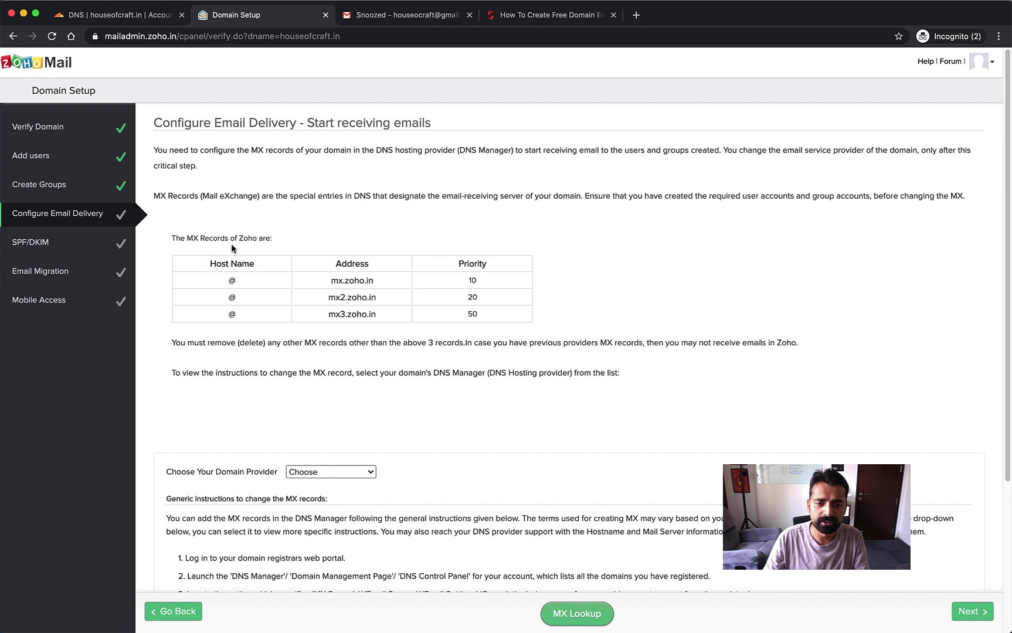
Step: Add an MX record for @ pointing to mx.zoho.in with priority 10
{"action": "left_click_drag", "start_coordinate": [320, 283], "coordinate": [376, 284]}
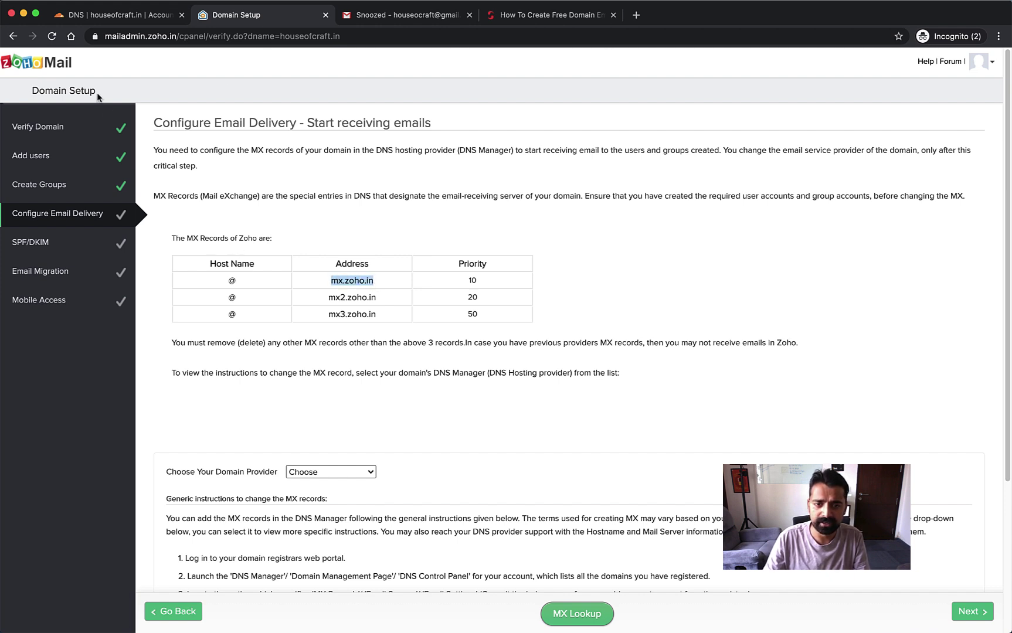
{"action": "left_click", "coordinate": [112, 22]}
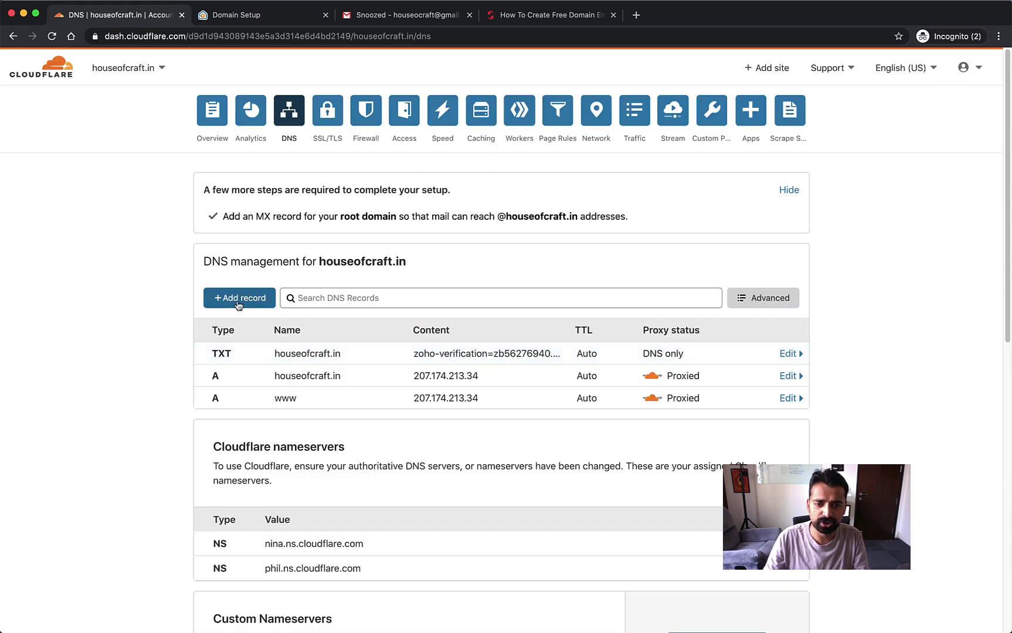
{"action": "left_click", "coordinate": [255, 298]}
{"action": "left_click", "coordinate": [247, 375]}
{"action": "scroll", "coordinate": [239, 469], "scroll_direction": "down", "scroll_amount": 5}
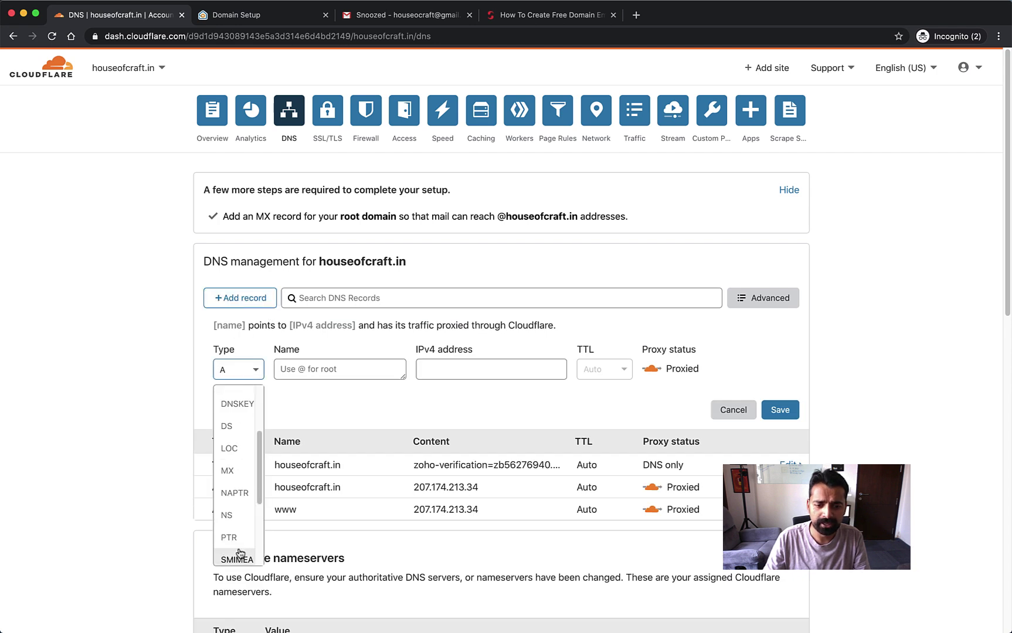
{"action": "type", "text": "mx"}
{"action": "key", "text": "Return"}
{"action": "left_click", "coordinate": [310, 369]}
{"action": "type", "text": "@"}
{"action": "key", "text": "Tab"}
{"action": "key", "text": "super+v"}
{"action": "key", "text": "Tab"}
{"action": "key", "text": "Tab"}
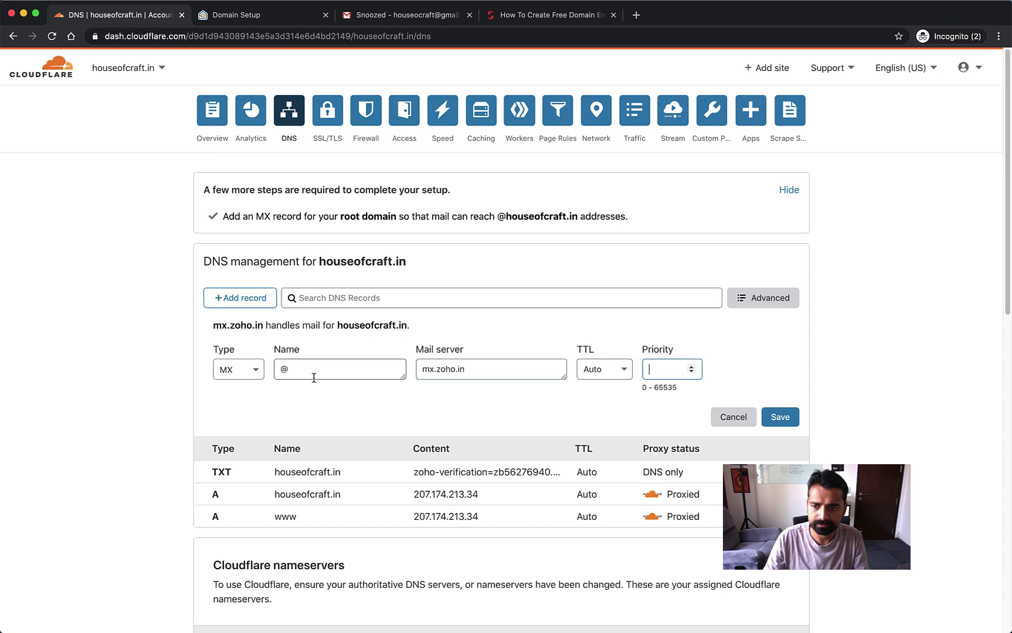
{"action": "type", "text": "10"}
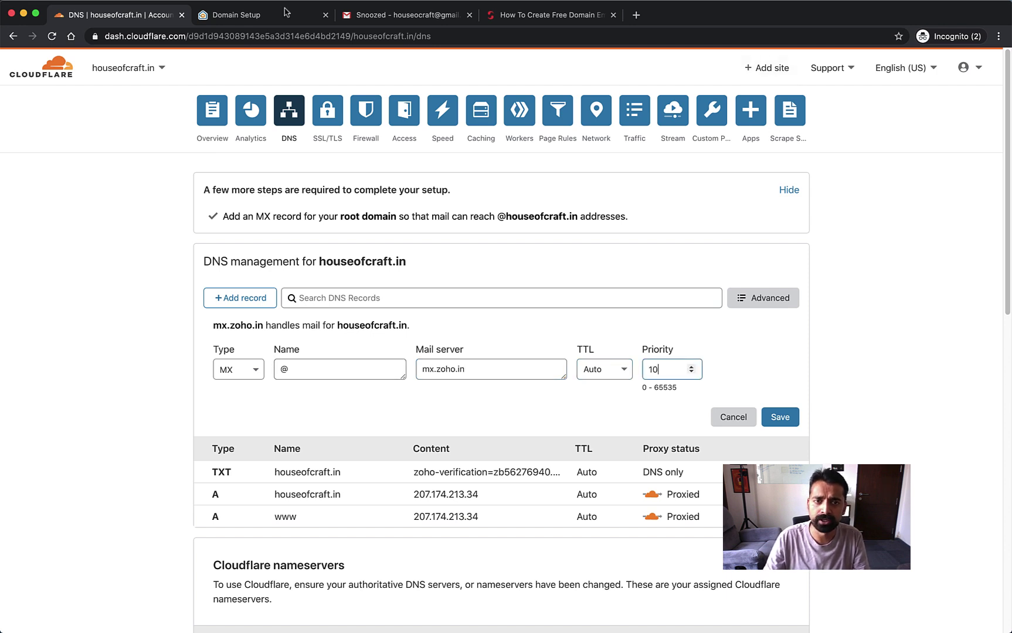
{"action": "left_click", "coordinate": [780, 417]}
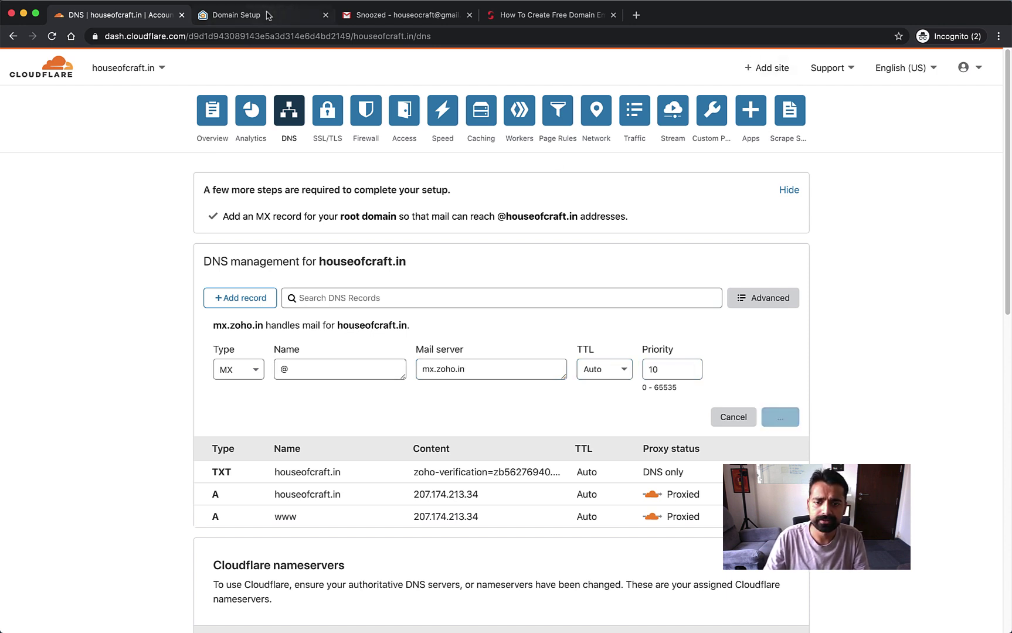
Step: Add a second MX record for @ pointing to mx2.zoho.in with priority 20
{"action": "left_click", "coordinate": [266, 15]}
{"action": "left_click_drag", "start_coordinate": [320, 296], "coordinate": [377, 297]}
{"action": "key", "text": "super+c"}
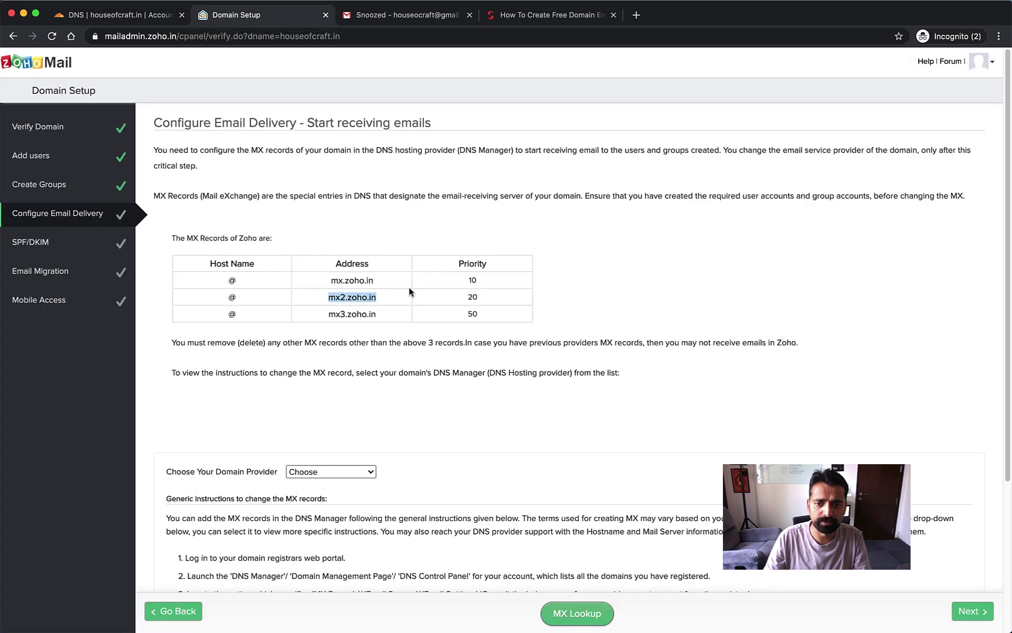
{"action": "left_click", "coordinate": [139, 16]}
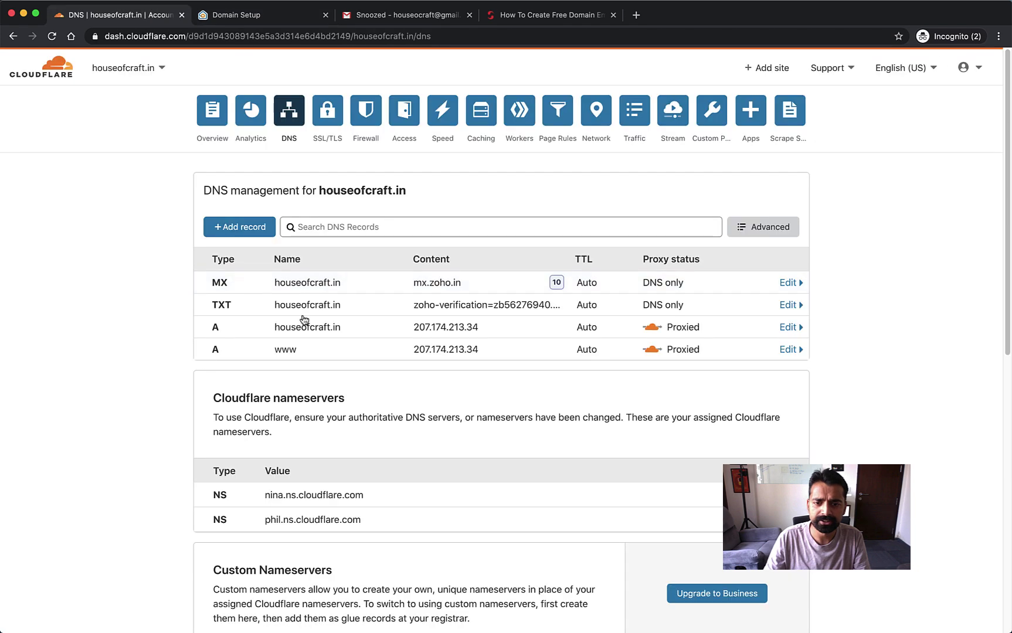
{"action": "left_click", "coordinate": [242, 226]}
{"action": "left_click", "coordinate": [247, 294]}
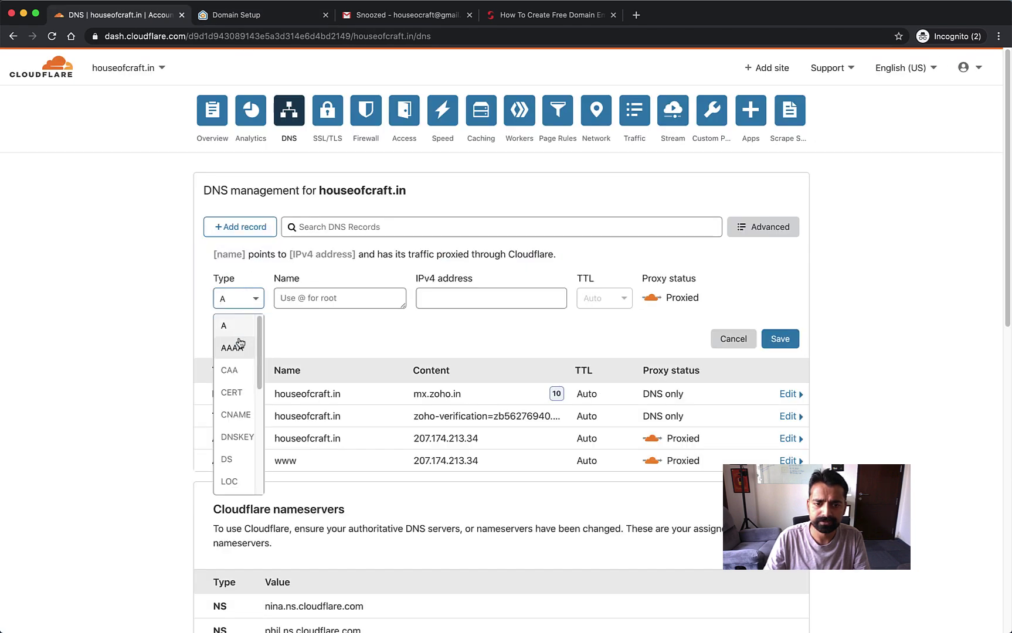
{"action": "type", "text": "mx"}
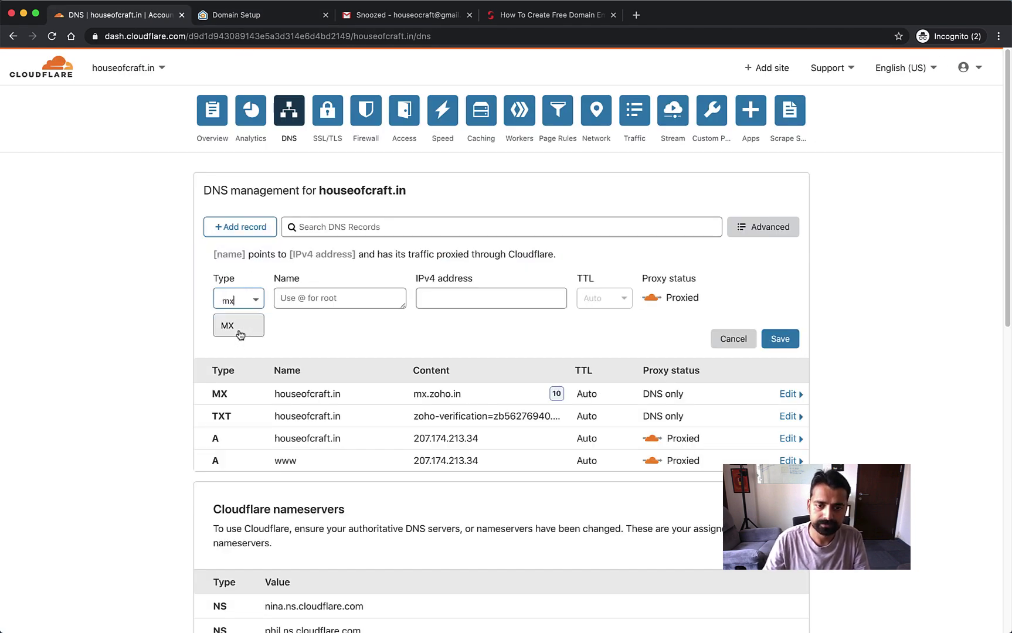
{"action": "left_click", "coordinate": [242, 335]}
{"action": "type", "text": "@"}
{"action": "key", "text": "Tab"}
{"action": "key", "text": "super+v"}
{"action": "key", "text": "Tab"}
{"action": "key", "text": "Tab"}
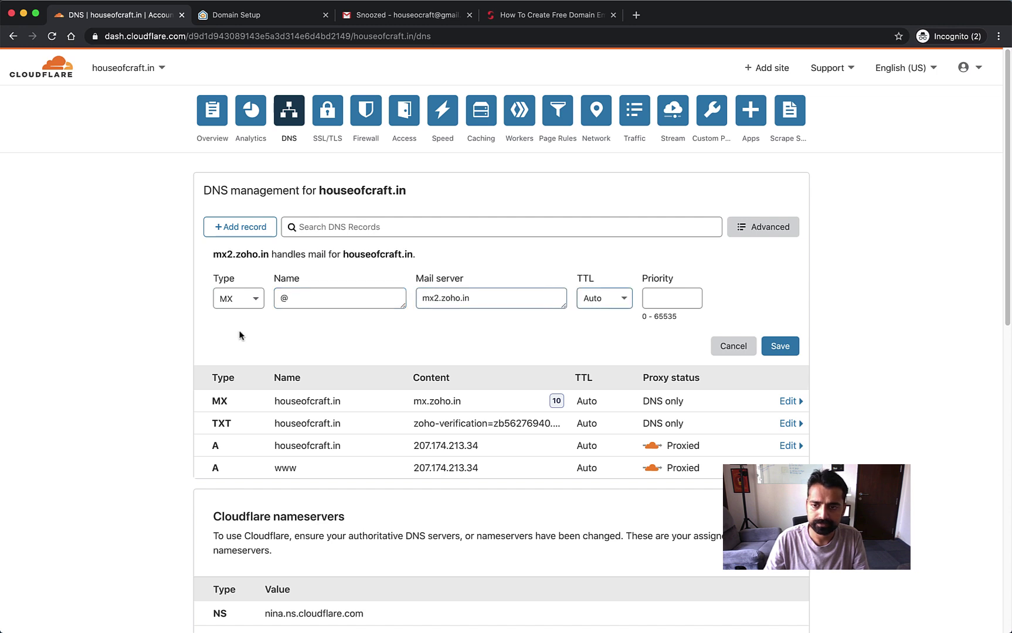
{"action": "type", "text": "20"}
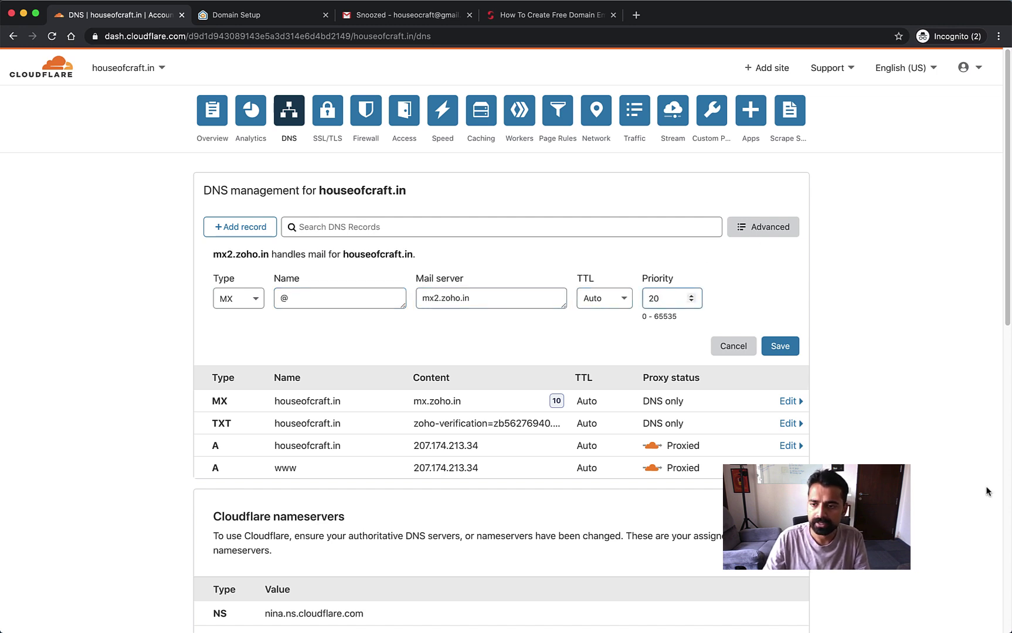
{"action": "left_click", "coordinate": [774, 351]}
Step: Add a third MX record for @ pointing to mx3.zoho.in with priority 50
{"action": "left_click", "coordinate": [302, 23]}
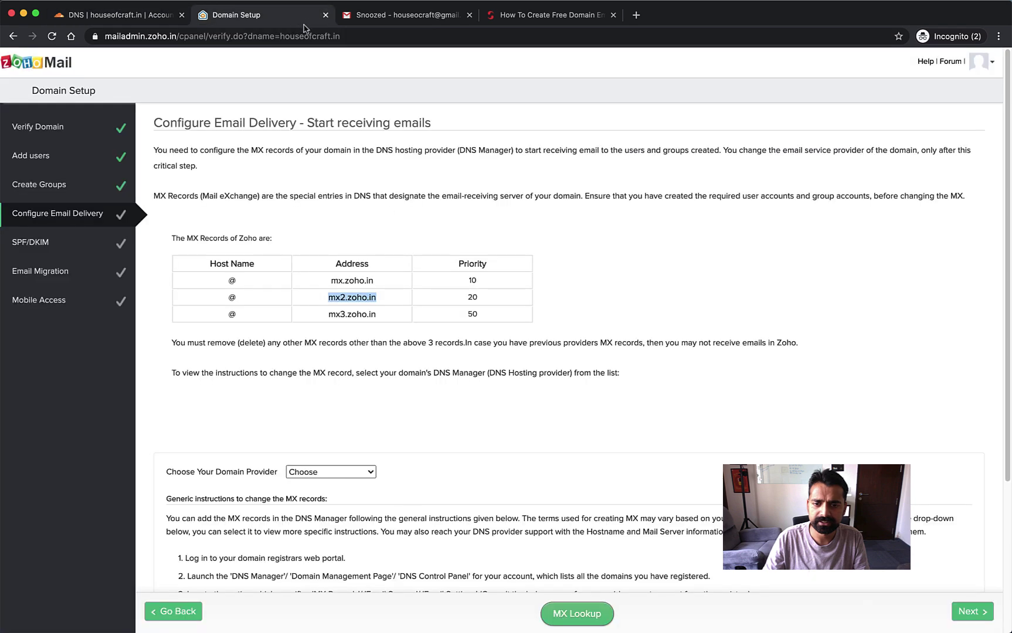
{"action": "double_click", "coordinate": [371, 315]}
{"action": "key", "text": "super+c"}
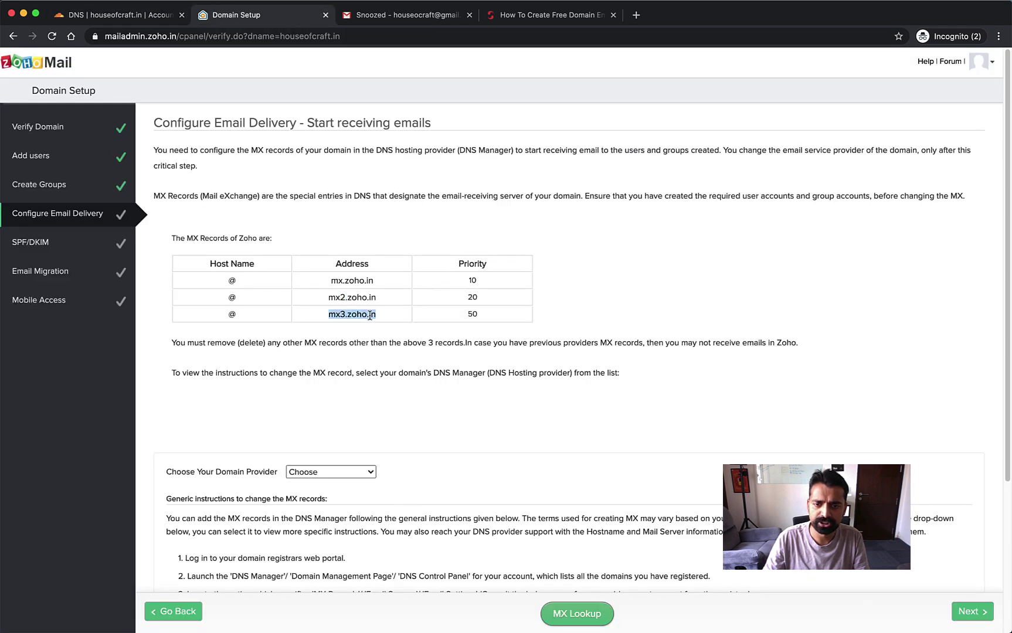
{"action": "left_click", "coordinate": [119, 16]}
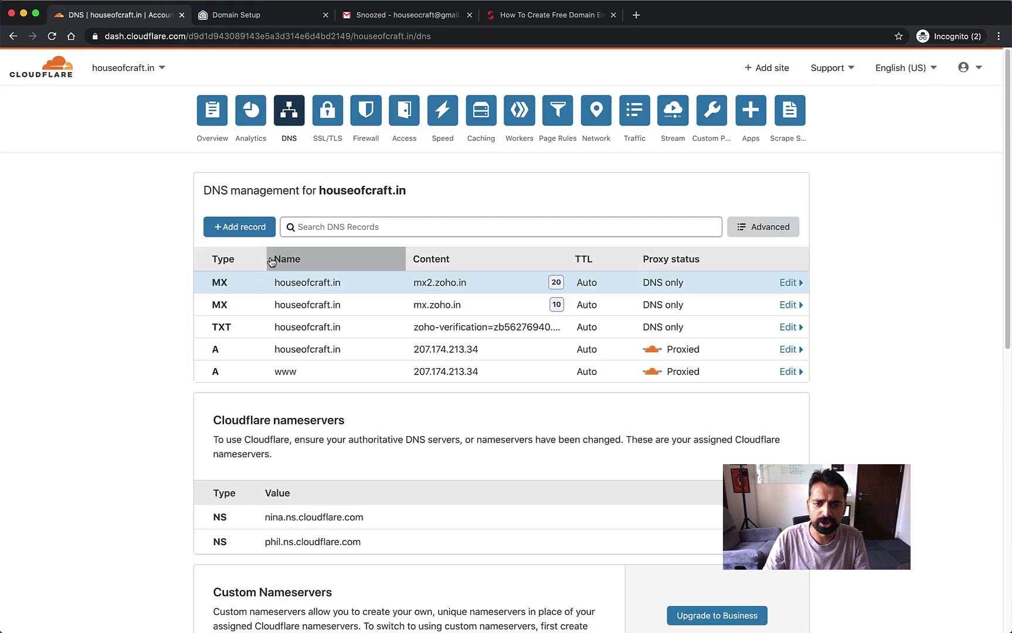
{"action": "left_click", "coordinate": [259, 232]}
{"action": "left_click", "coordinate": [237, 297]}
{"action": "type", "text": "m"}
{"action": "left_click", "coordinate": [235, 345]}
{"action": "left_click", "coordinate": [332, 290]}
{"action": "type", "text": "@"}
{"action": "key", "text": "Tab"}
{"action": "key", "text": "super+v"}
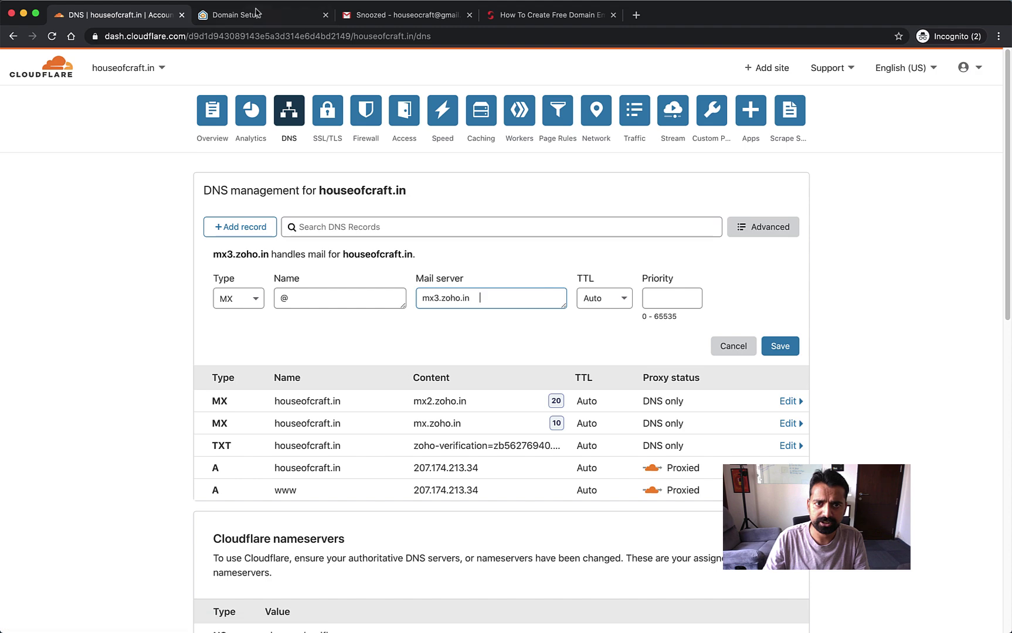
{"action": "left_click", "coordinate": [203, 20]}
{"action": "left_click", "coordinate": [115, 21]}
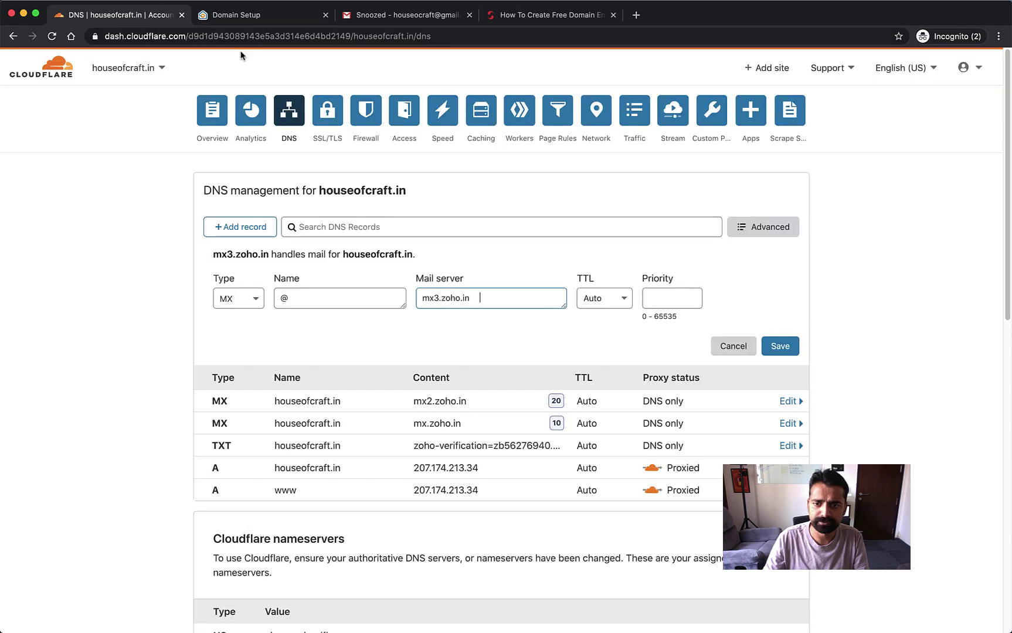
{"action": "left_click", "coordinate": [672, 298]}
{"action": "type", "text": "40"}
{"action": "key", "text": "BackSpace"}
{"action": "type", "text": "50"}
{"action": "left_click", "coordinate": [552, 301]}
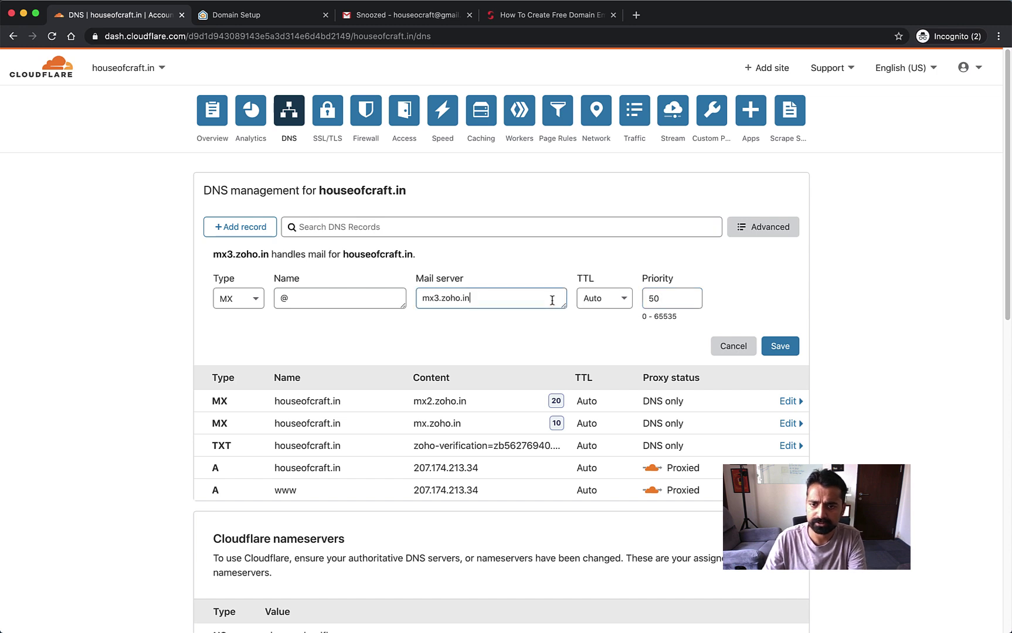
{"action": "left_click", "coordinate": [793, 347]}
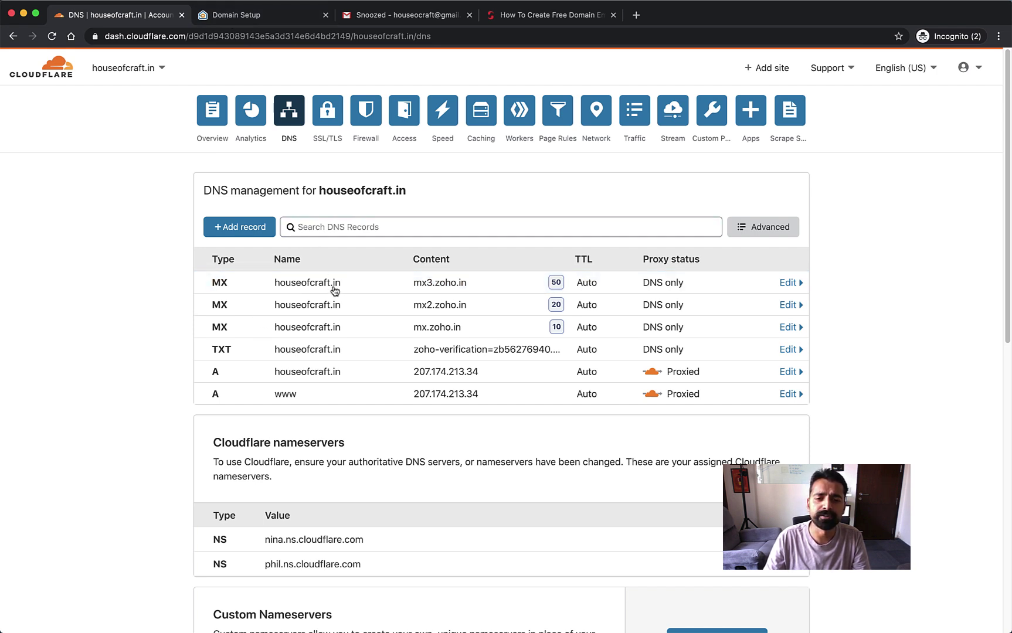
Step: Run Zoho's MX lookup for houseofcraft.in, which finds no records, and dismiss the result
{"action": "left_click", "coordinate": [281, 19]}
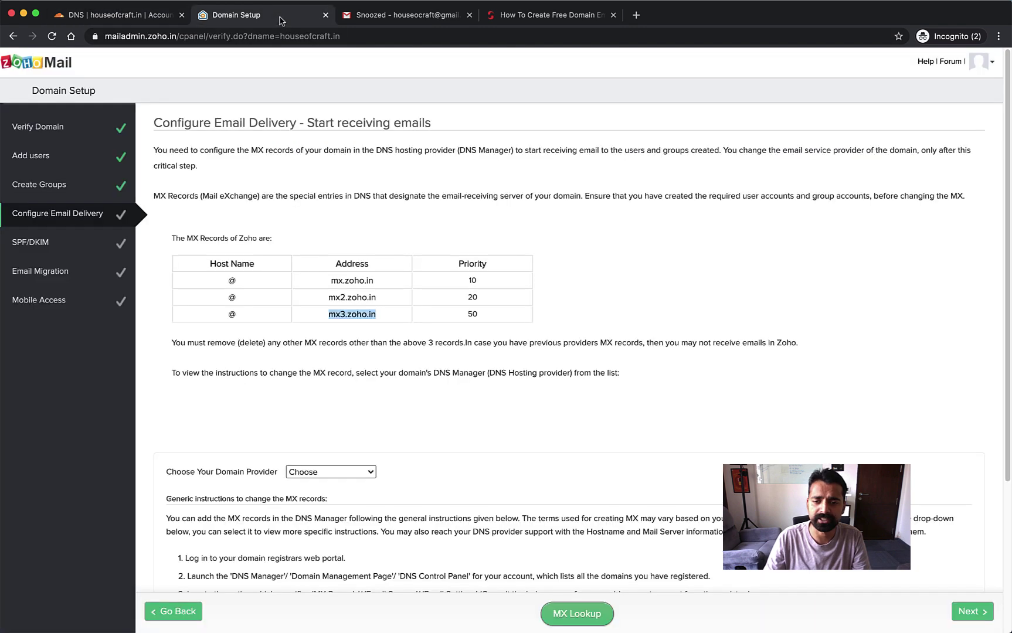
{"action": "scroll", "coordinate": [341, 399], "scroll_direction": "down", "scroll_amount": 3}
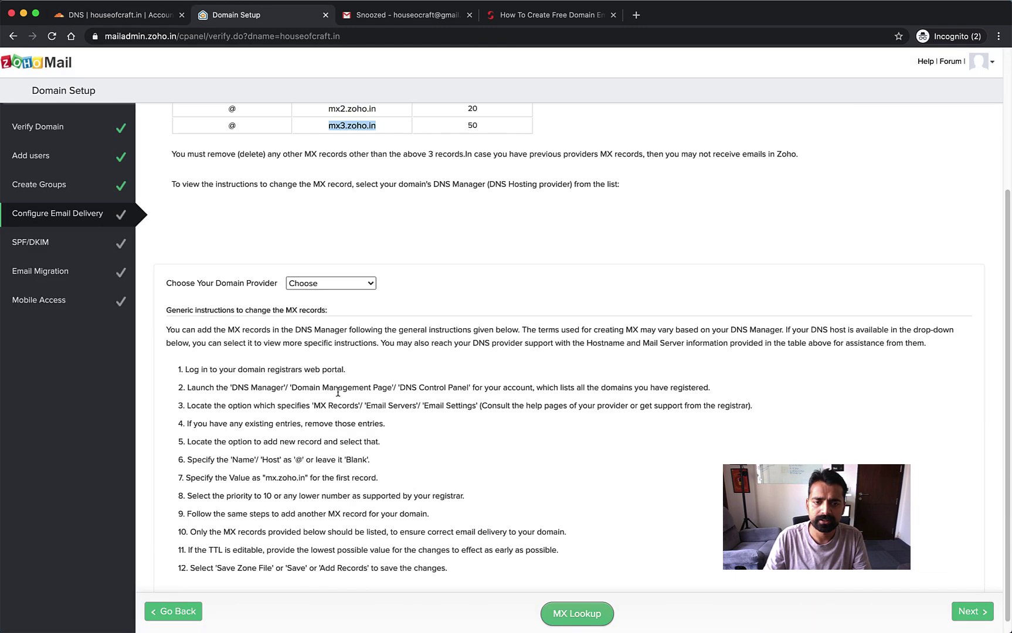
{"action": "scroll", "coordinate": [338, 392], "scroll_direction": "down", "scroll_amount": 1}
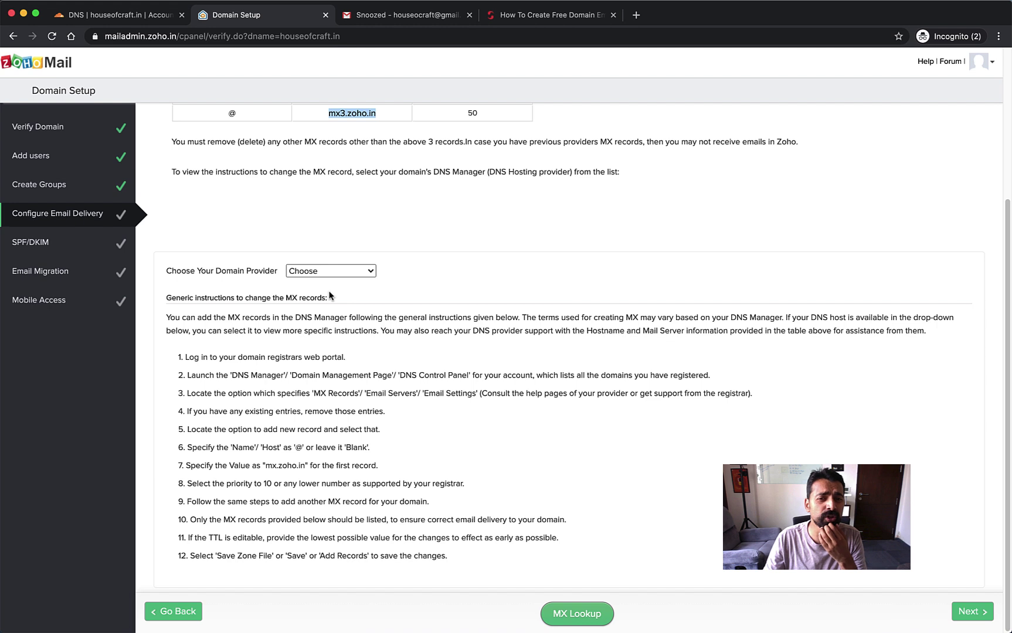
{"action": "left_click", "coordinate": [335, 273]}
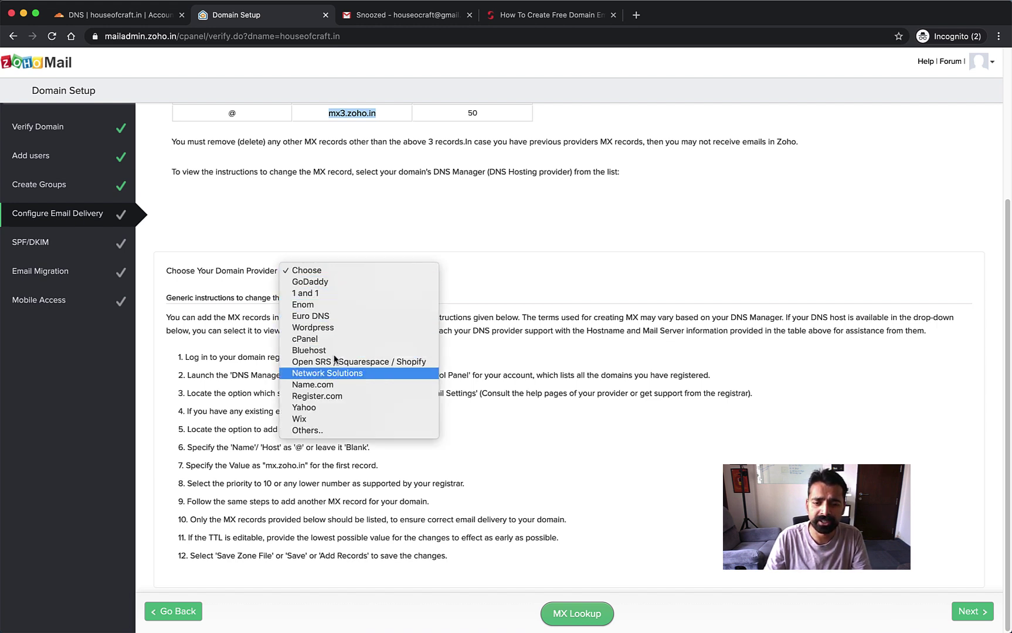
{"action": "left_click", "coordinate": [504, 317]}
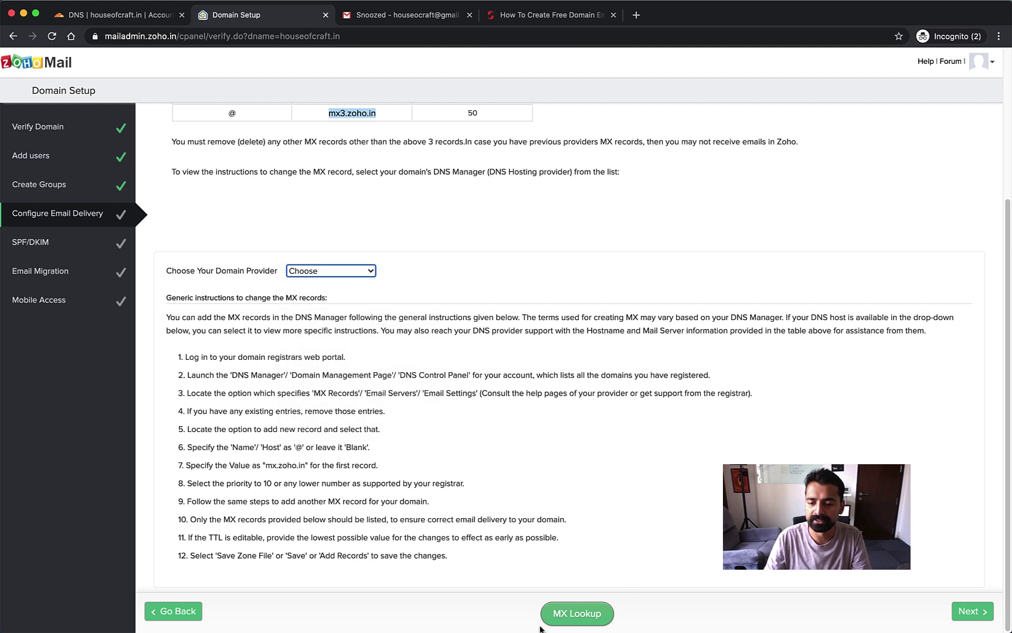
{"action": "left_click", "coordinate": [584, 620]}
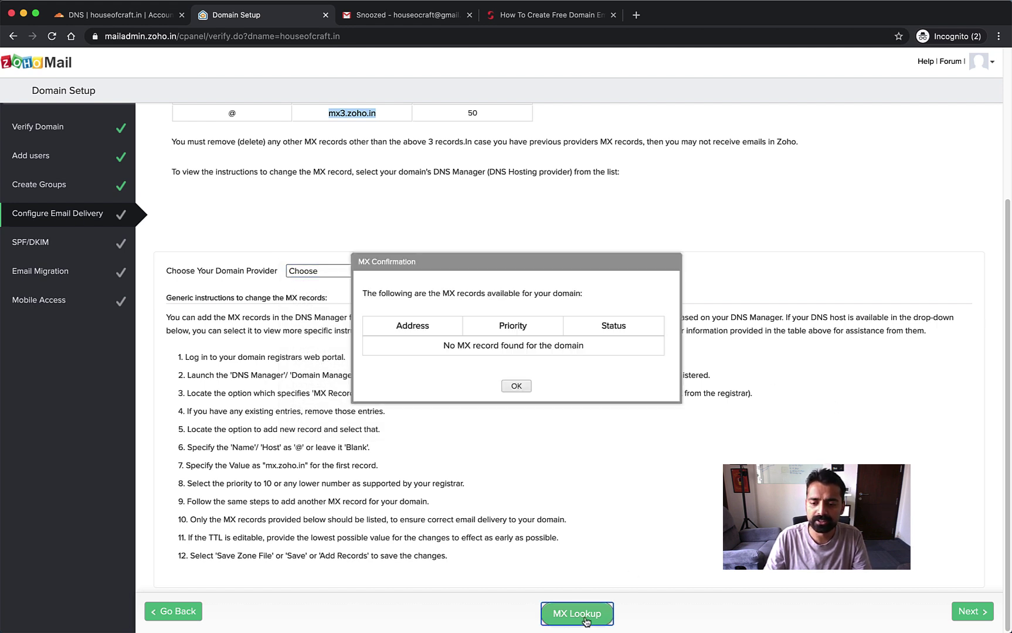
{"action": "left_click", "coordinate": [508, 386]}
Step: On the SPF/DKIM step, copy the SPF TXT value v=spf1 include:zoho.in ~all
{"action": "left_click", "coordinate": [968, 612]}
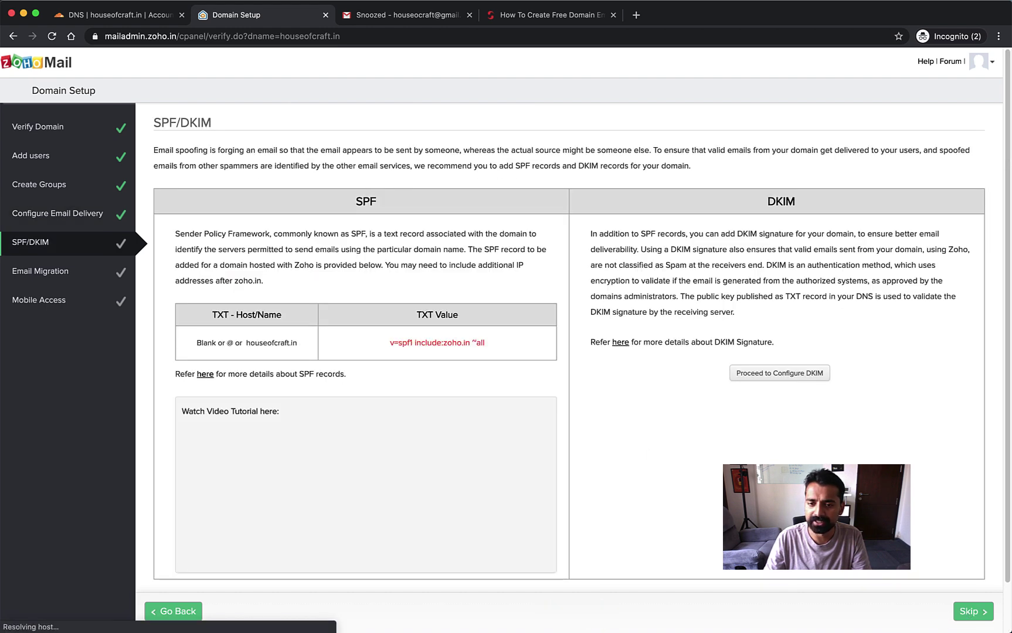
{"action": "scroll", "coordinate": [656, 503], "scroll_direction": "down", "scroll_amount": 1}
{"action": "left_click_drag", "start_coordinate": [388, 306], "coordinate": [492, 308]}
{"action": "key", "text": "ctrl+c"}
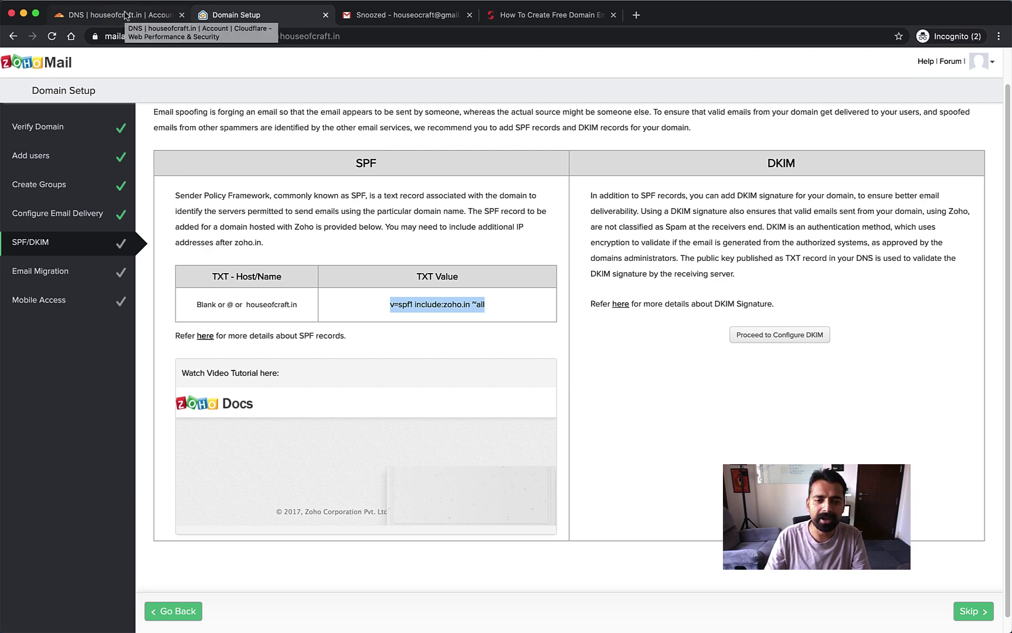
{"action": "left_click", "coordinate": [125, 15]}
{"action": "left_click", "coordinate": [282, 23]}
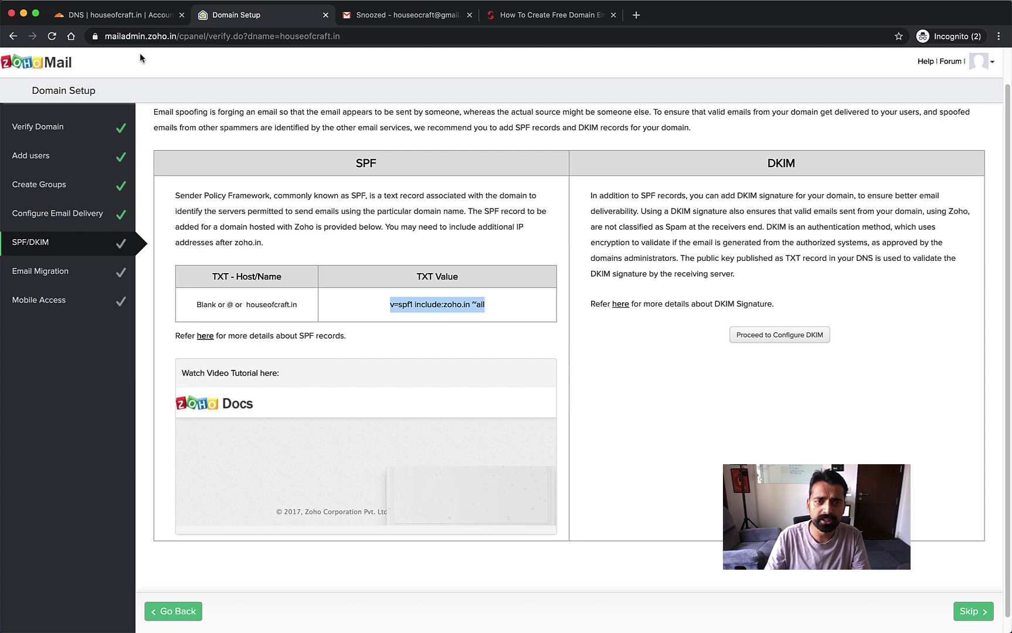
{"action": "key", "text": "ctrl+shift+Tab"}
Step: Add and save a Cloudflare TXT record named @ with content v=spf1 include:zoho.in ~all
{"action": "left_click", "coordinate": [247, 300]}
{"action": "type", "text": "txt"}
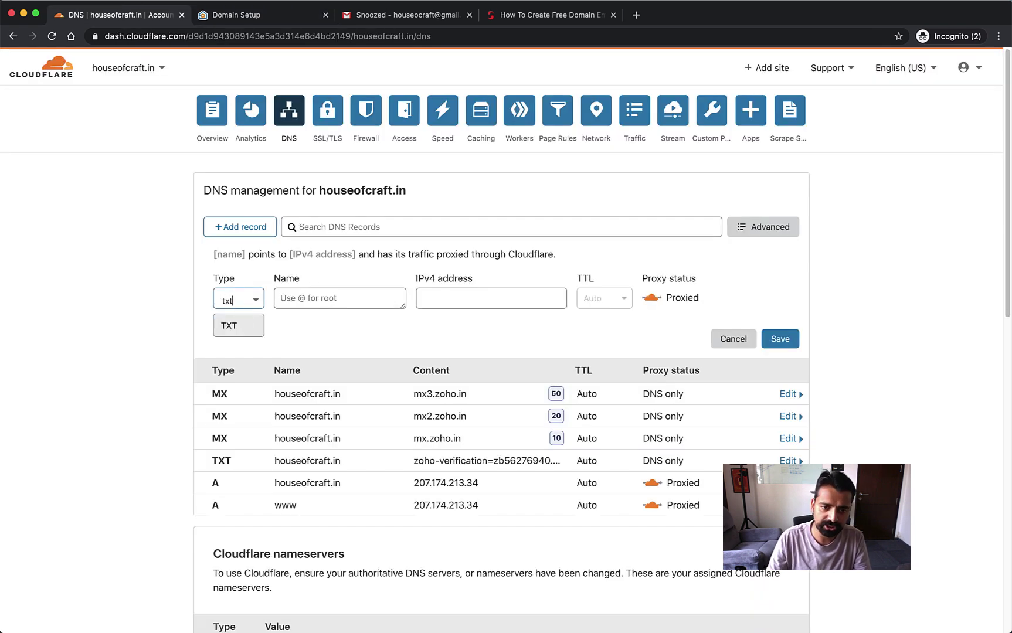
{"action": "left_click", "coordinate": [237, 324]}
{"action": "type", "text": "@"}
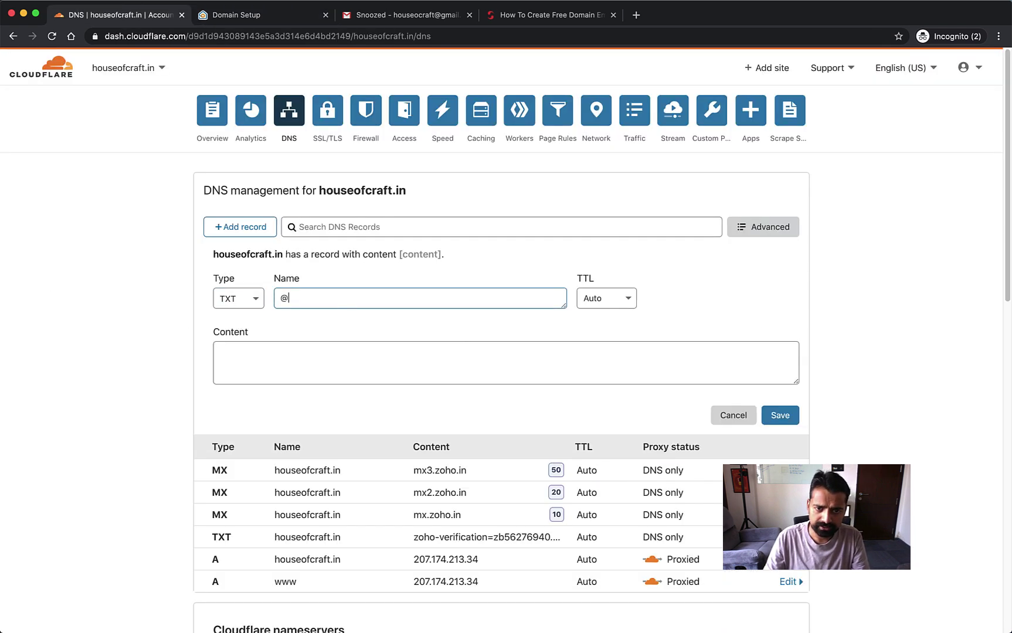
{"action": "left_click", "coordinate": [316, 346]}
{"action": "key", "text": "ctrl+v"}
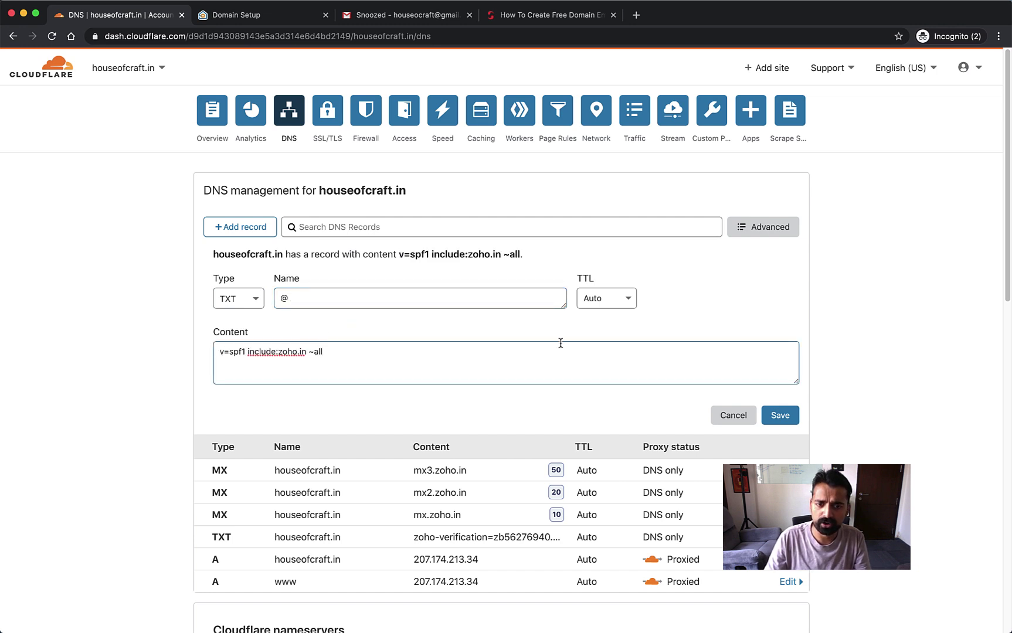
{"action": "left_click", "coordinate": [780, 415]}
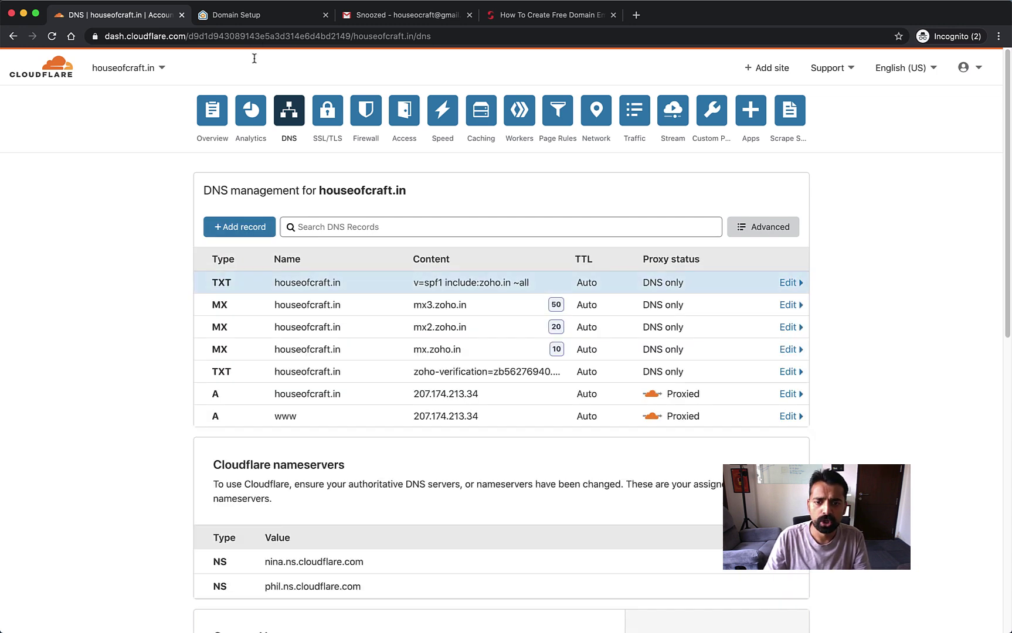
{"action": "left_click", "coordinate": [262, 21]}
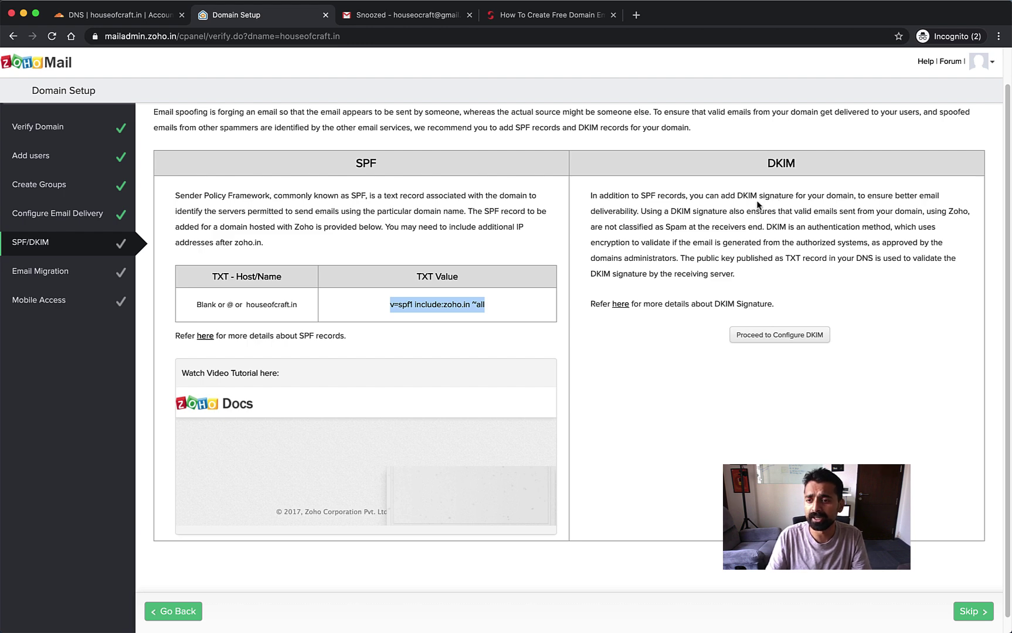
Step: Skip the SPF/DKIM and Email Migration steps, then browse the Mobile Access apps list
{"action": "left_click", "coordinate": [969, 611]}
{"action": "left_click", "coordinate": [971, 612]}
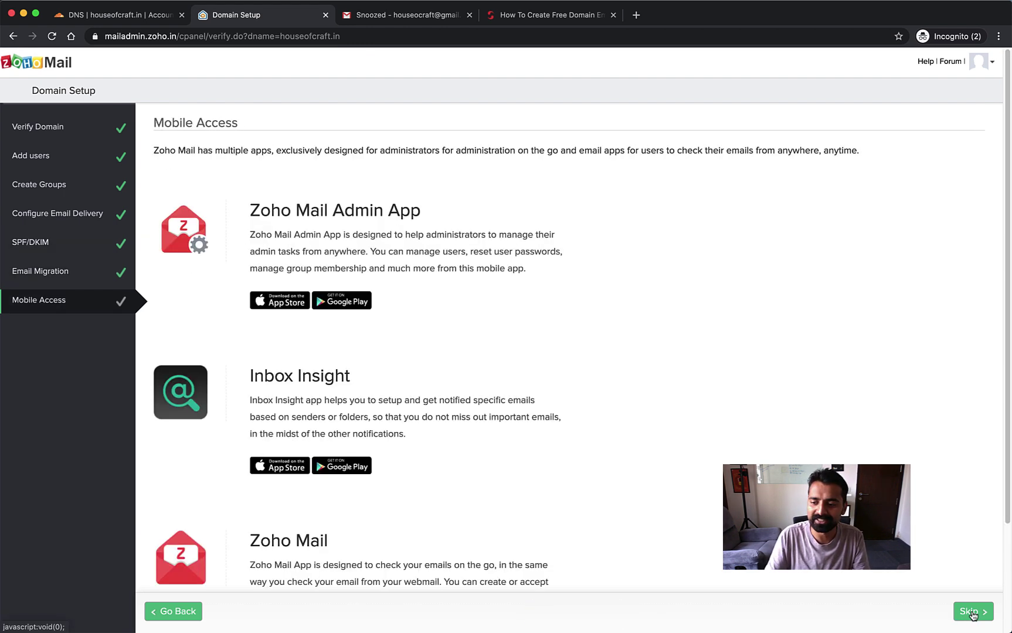
{"action": "scroll", "coordinate": [299, 351], "scroll_direction": "down", "scroll_amount": 2}
{"action": "scroll", "coordinate": [299, 352], "scroll_direction": "down", "scroll_amount": 2}
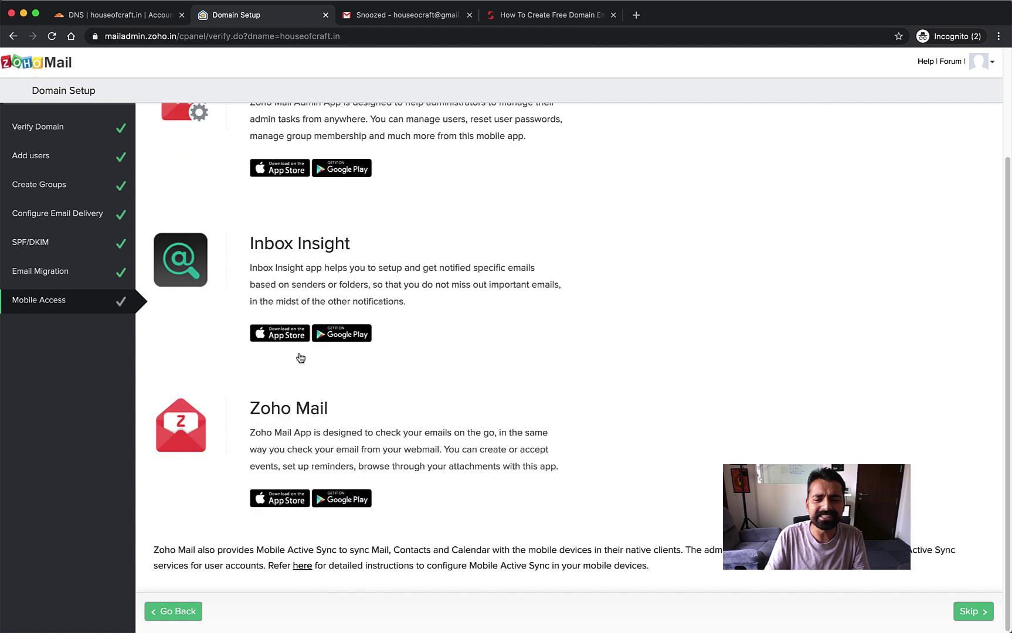
{"action": "scroll", "coordinate": [300, 354], "scroll_direction": "up", "scroll_amount": 3}
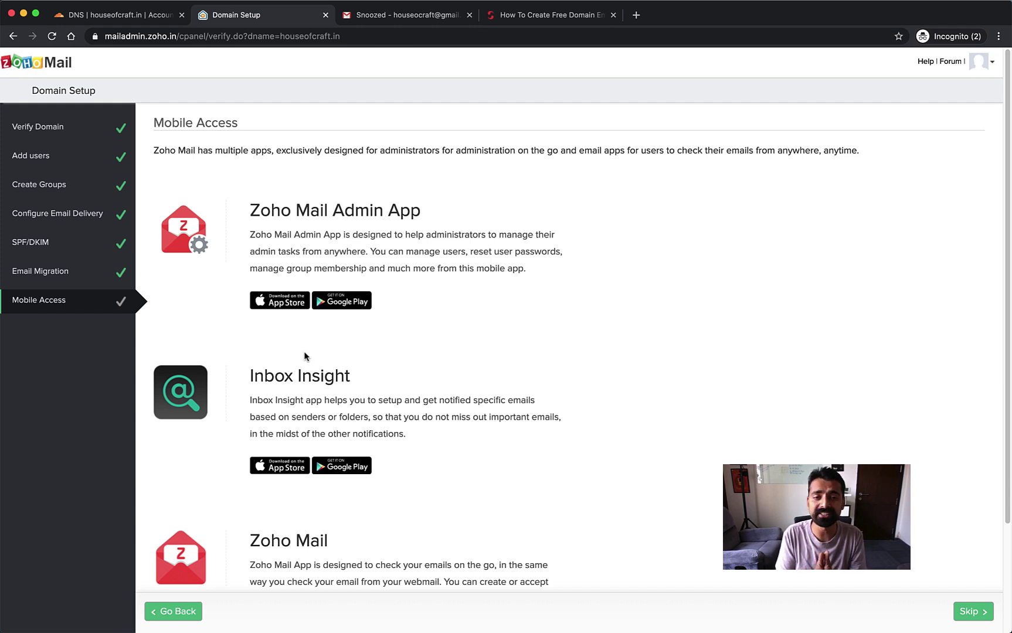
{"action": "scroll", "coordinate": [305, 356], "scroll_direction": "down", "scroll_amount": 1}
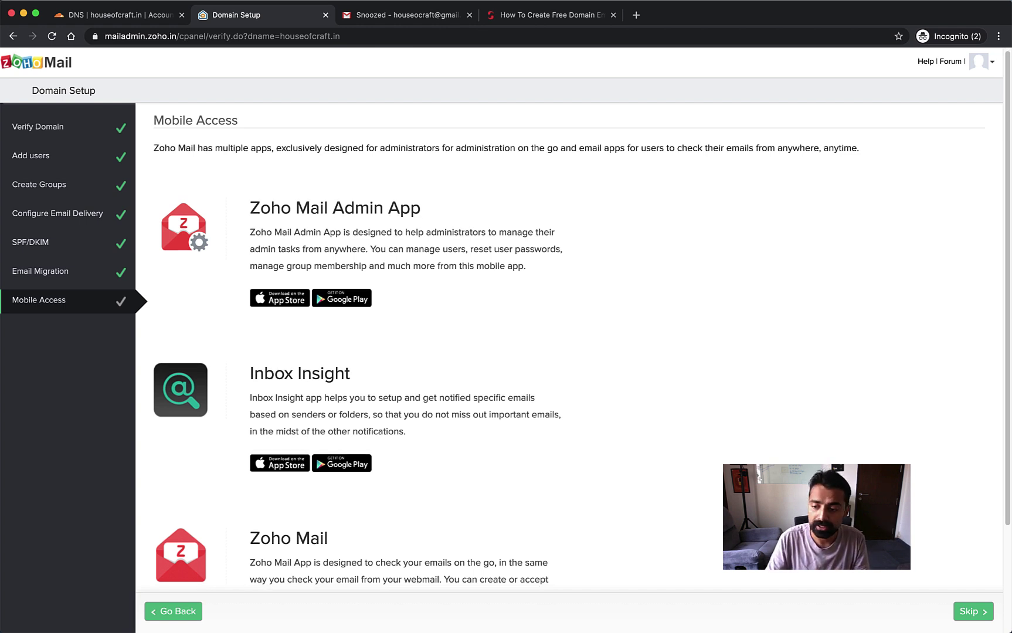
{"action": "scroll", "coordinate": [614, 402], "scroll_direction": "down", "scroll_amount": 2}
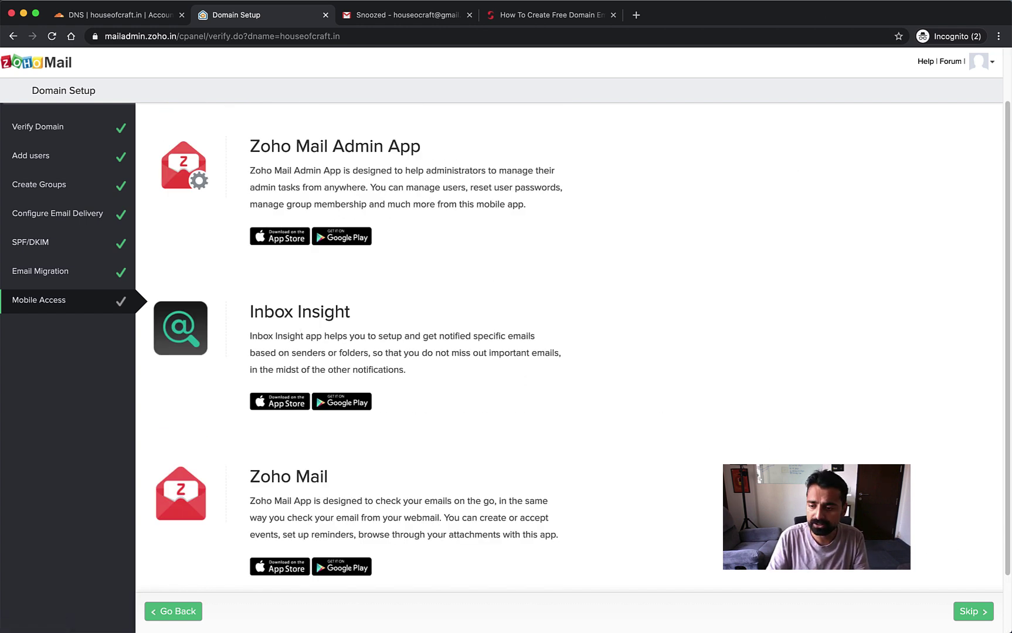
Step: Skip Mobile Access, decline the plan upgrade with 'I'll do it later', and launch Mail from Workplace
{"action": "left_click", "coordinate": [976, 620]}
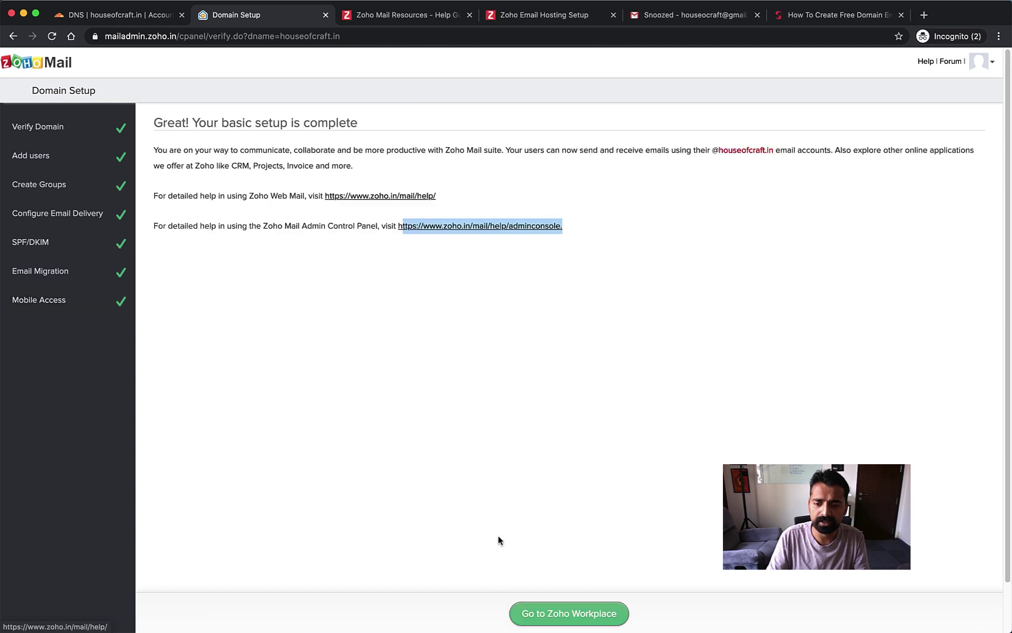
{"action": "left_click", "coordinate": [544, 613]}
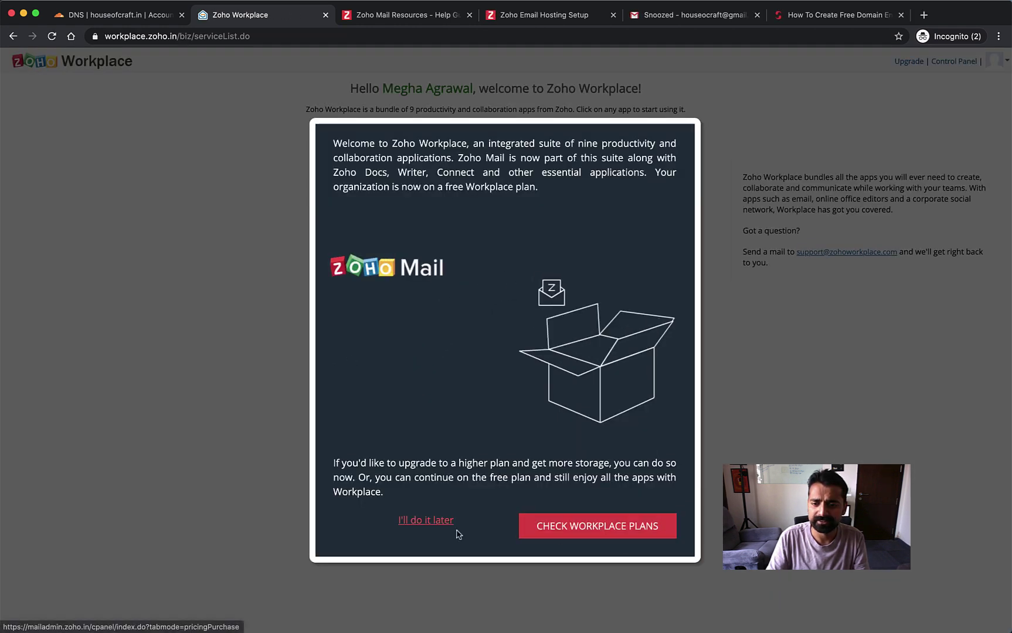
{"action": "left_click", "coordinate": [415, 520]}
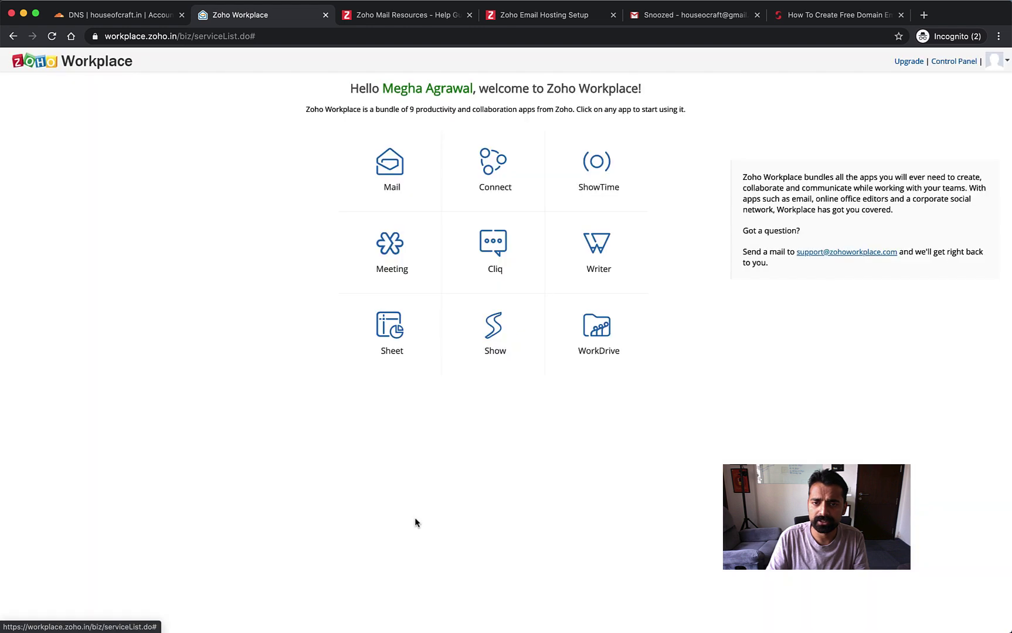
{"action": "left_click", "coordinate": [390, 189]}
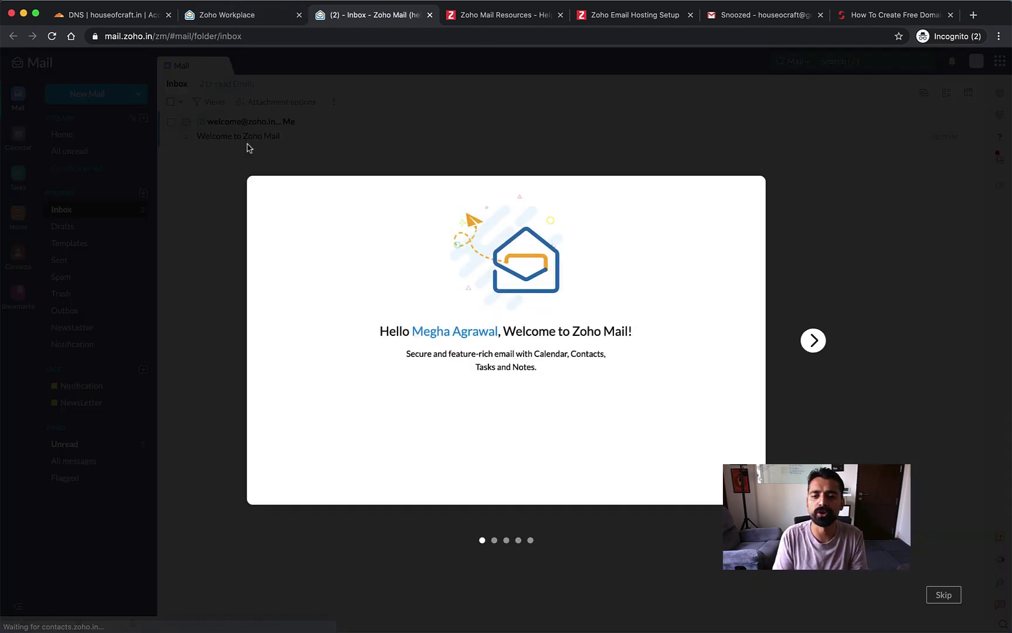
Step: Page past the display name, signature and theme slides and choose Access Zoho Mail
{"action": "left_click", "coordinate": [806, 348]}
{"action": "left_click", "coordinate": [806, 347]}
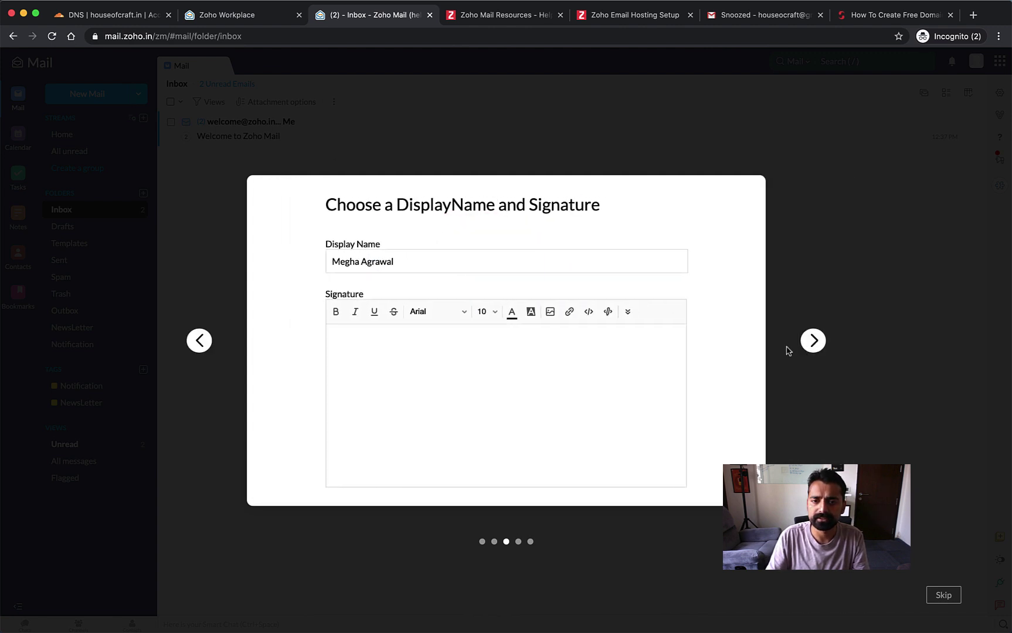
{"action": "left_click", "coordinate": [819, 340]}
{"action": "left_click", "coordinate": [820, 345]}
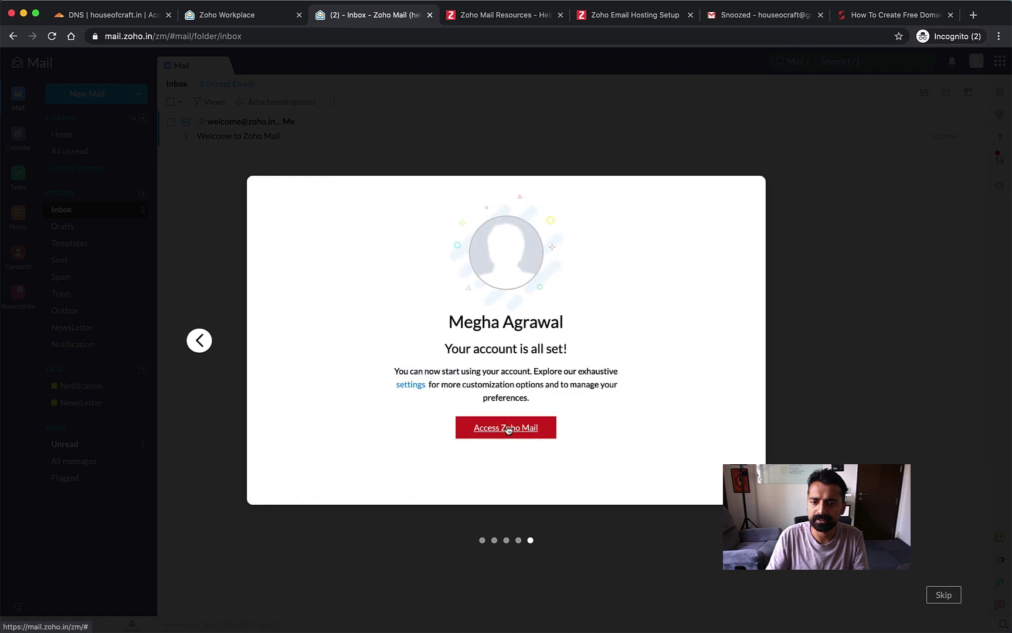
{"action": "left_click", "coordinate": [509, 431]}
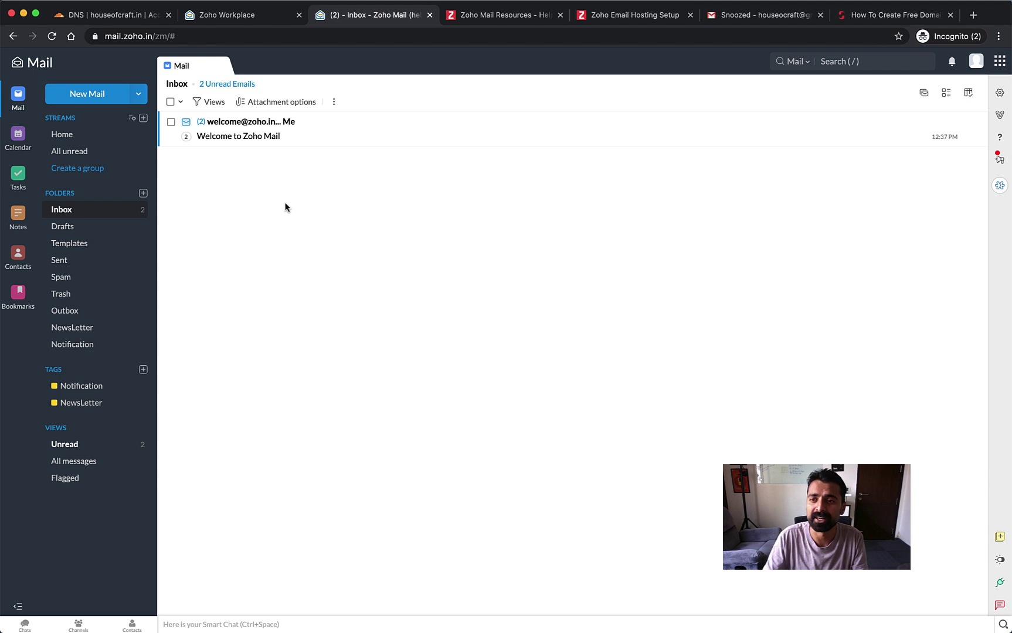
Step: Send a 'Test' email with body 'test' to the Gmail address, clearing the stray Cc recipient
{"action": "left_click", "coordinate": [97, 95]}
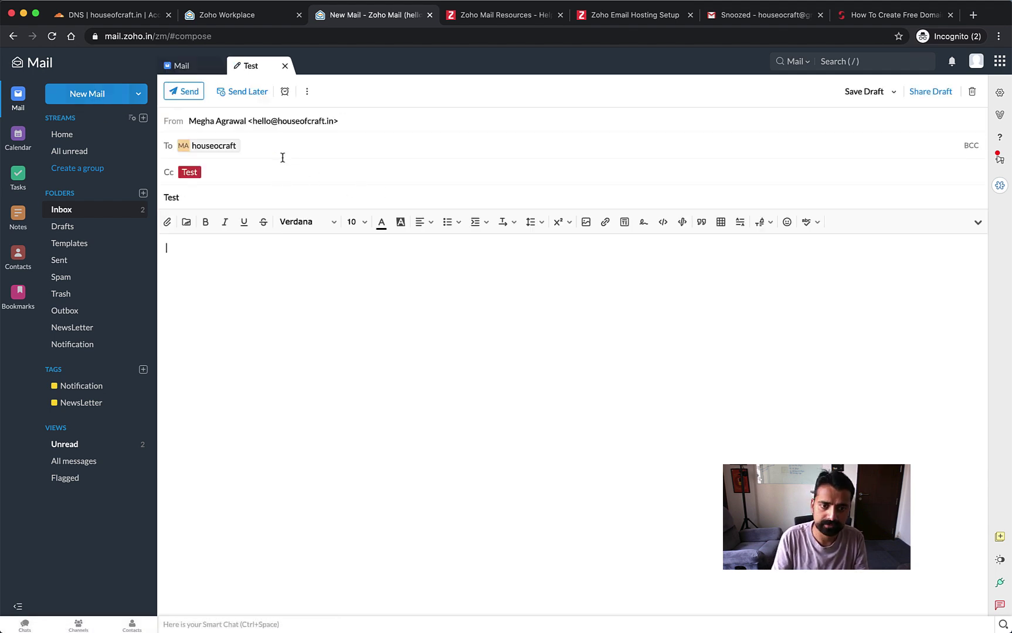
{"action": "type", "text": "test"}
{"action": "left_click", "coordinate": [254, 170]}
{"action": "key", "text": "BackSpace"}
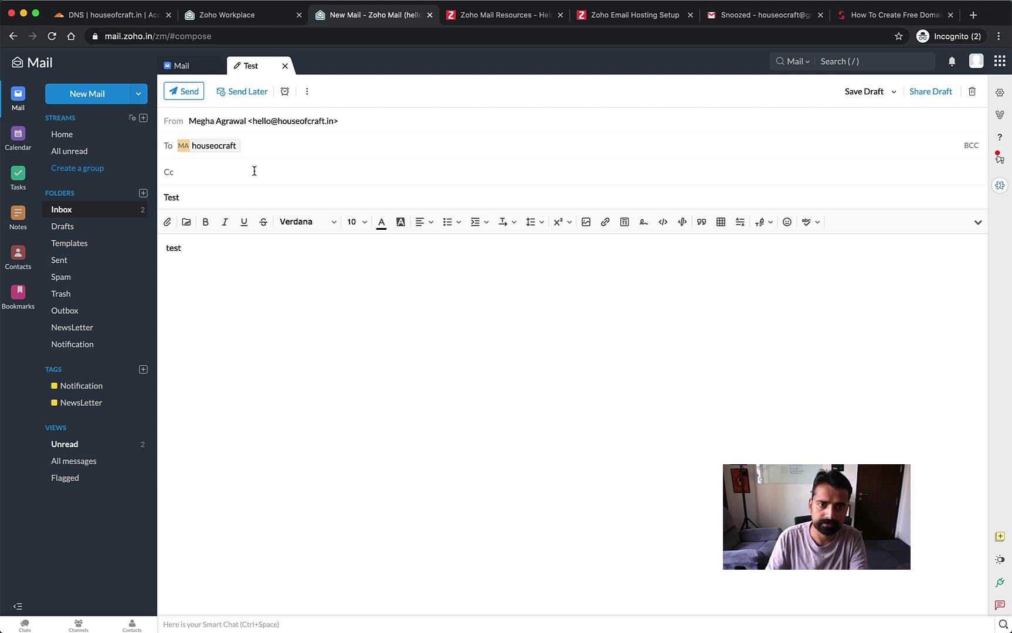
{"action": "left_click", "coordinate": [177, 92]}
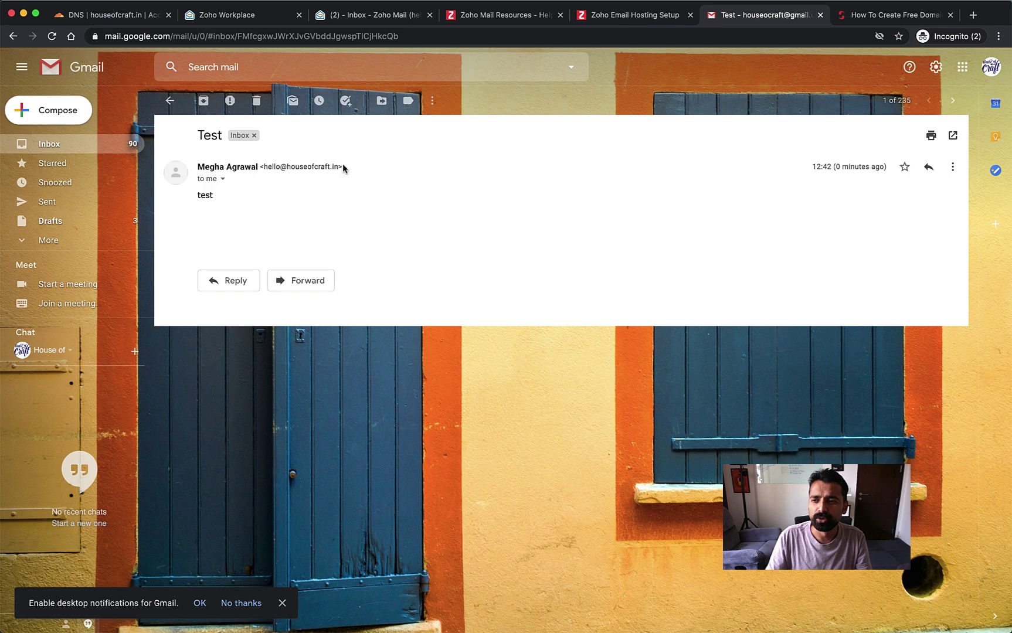
{"action": "left_click", "coordinate": [356, 18]}
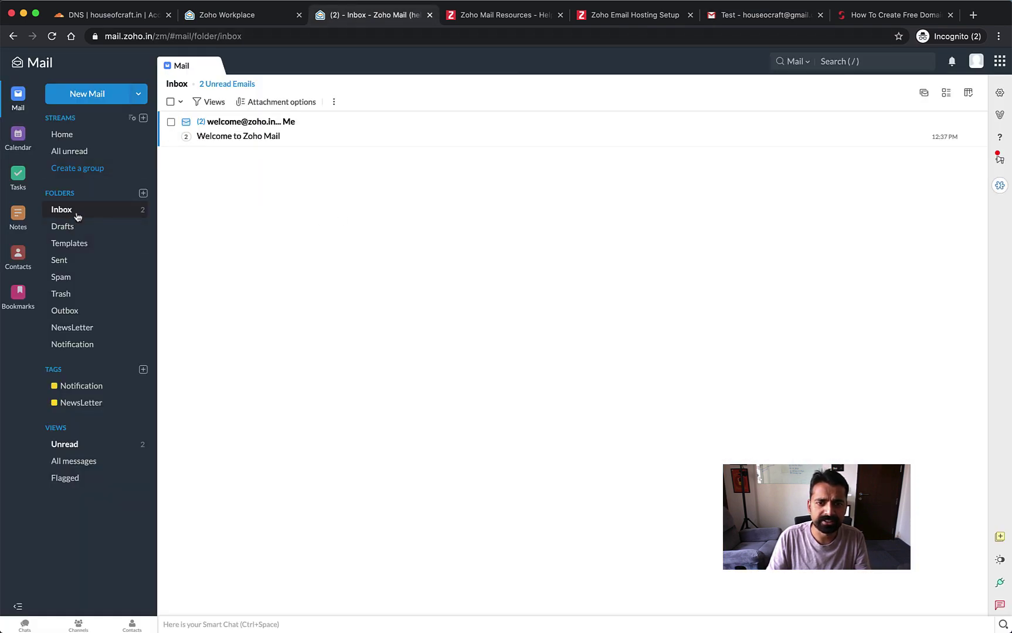
Step: View and close the Welcome to Zoho Mail message, then open the House of Craft 'Test' email
{"action": "left_click", "coordinate": [250, 130]}
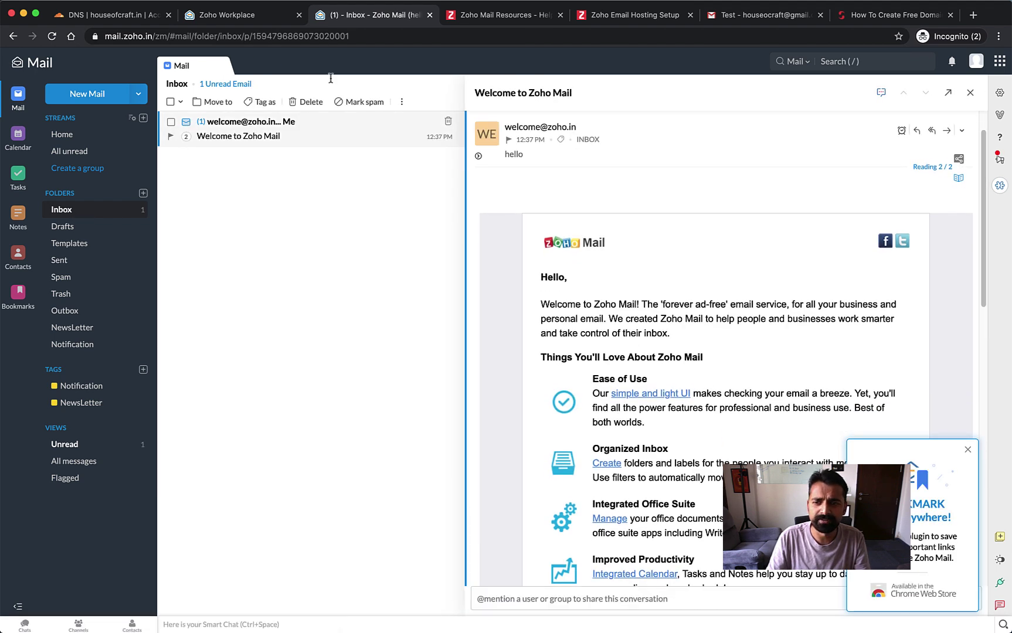
{"action": "left_click", "coordinate": [971, 93]}
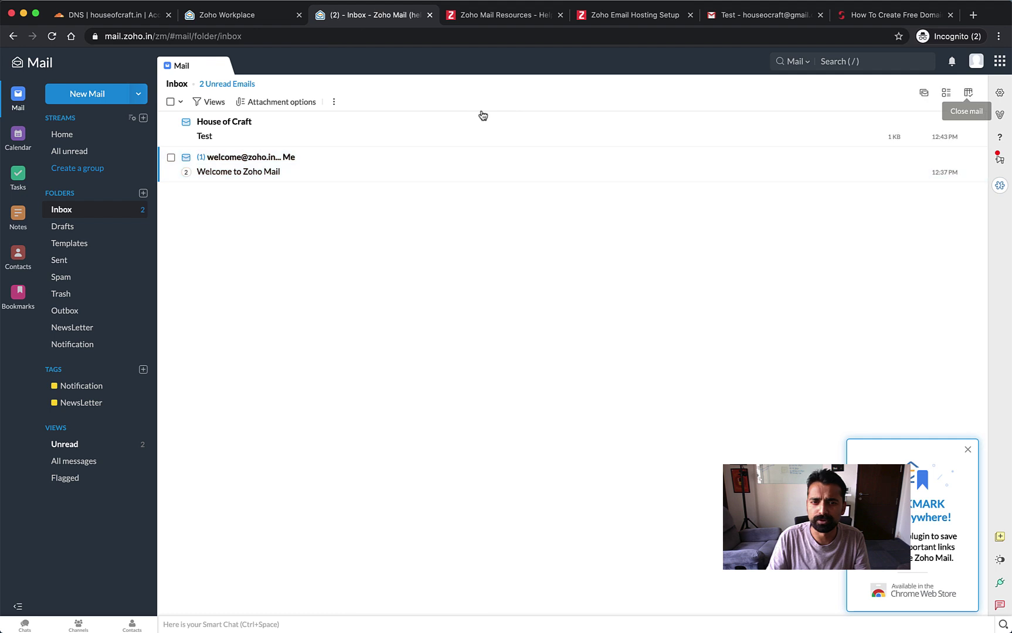
{"action": "left_click", "coordinate": [251, 124]}
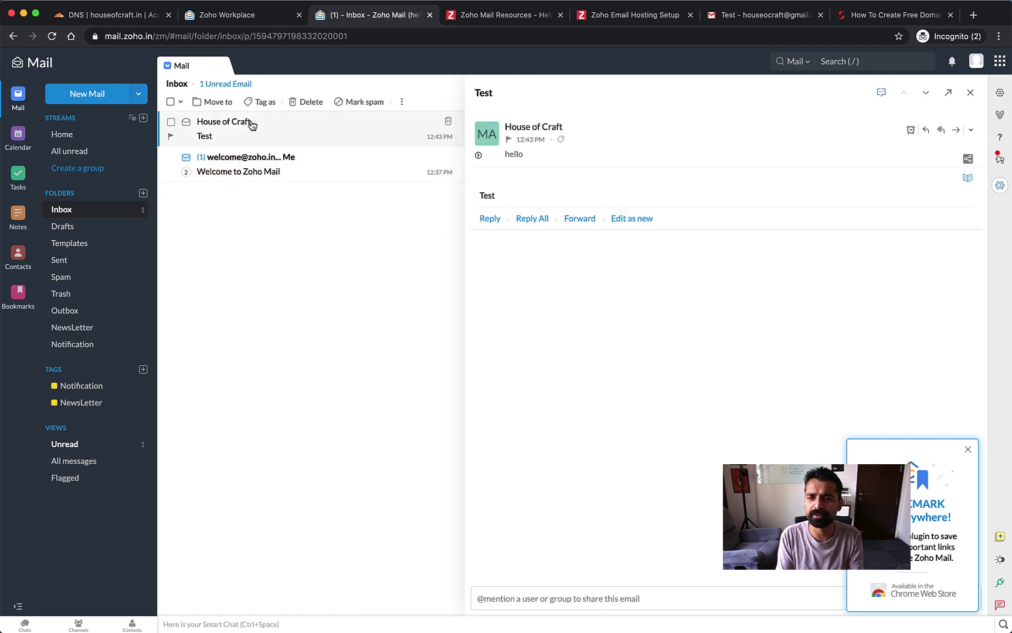